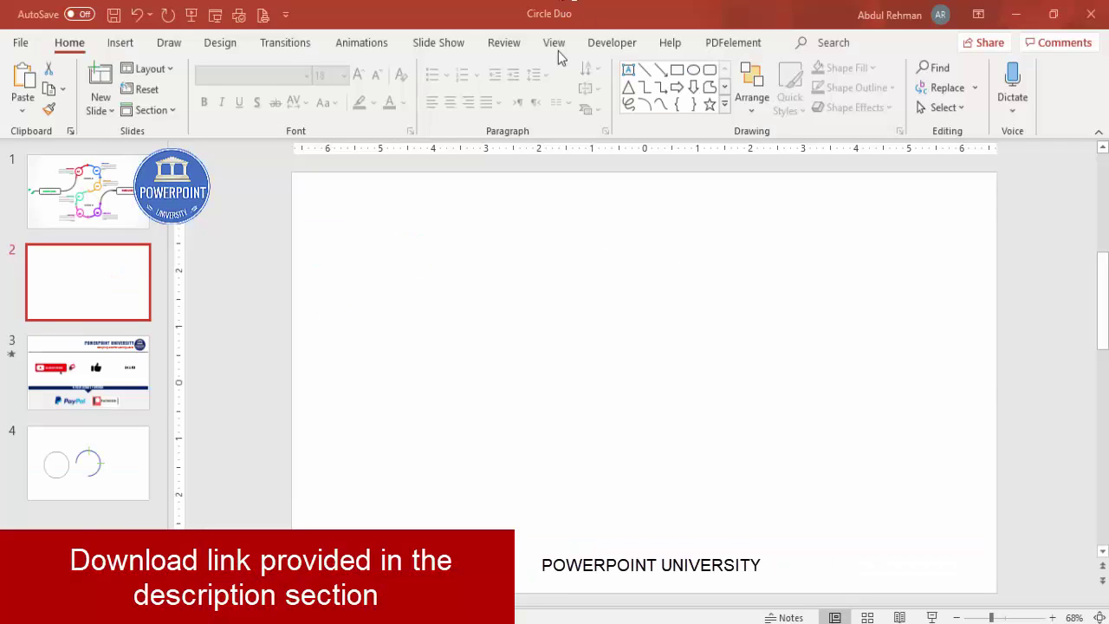
Step: Turn on the slide's centre guides and place a hollow circle (donut) shape on slide 2
{"action": "left_click", "coordinate": [554, 43]}
{"action": "left_click", "coordinate": [355, 107]}
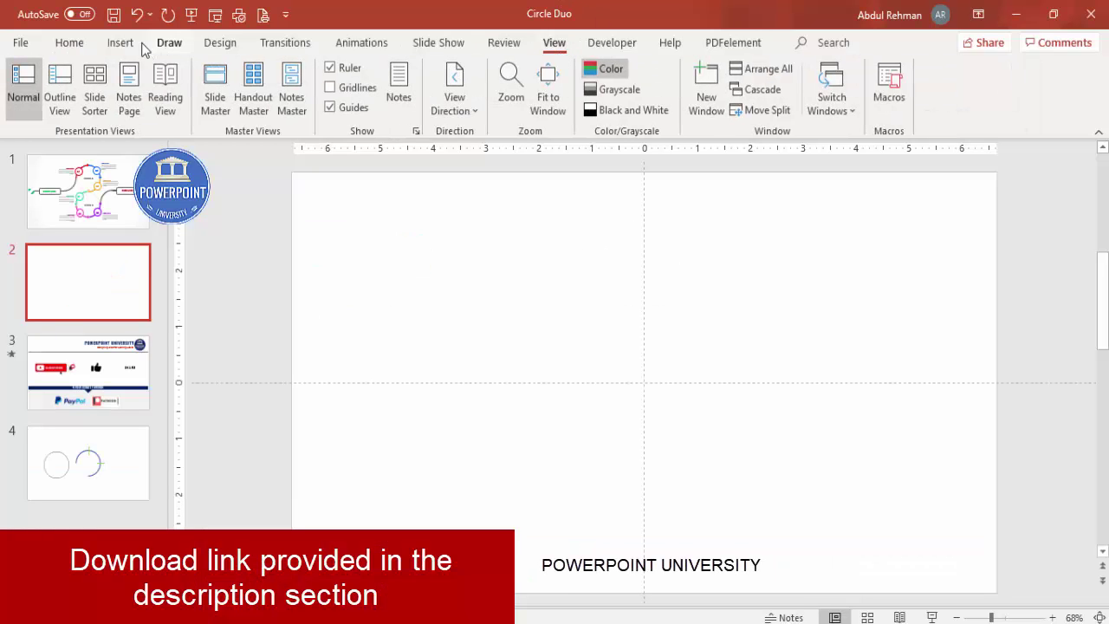
{"action": "left_click", "coordinate": [121, 43]}
{"action": "left_click", "coordinate": [262, 87]}
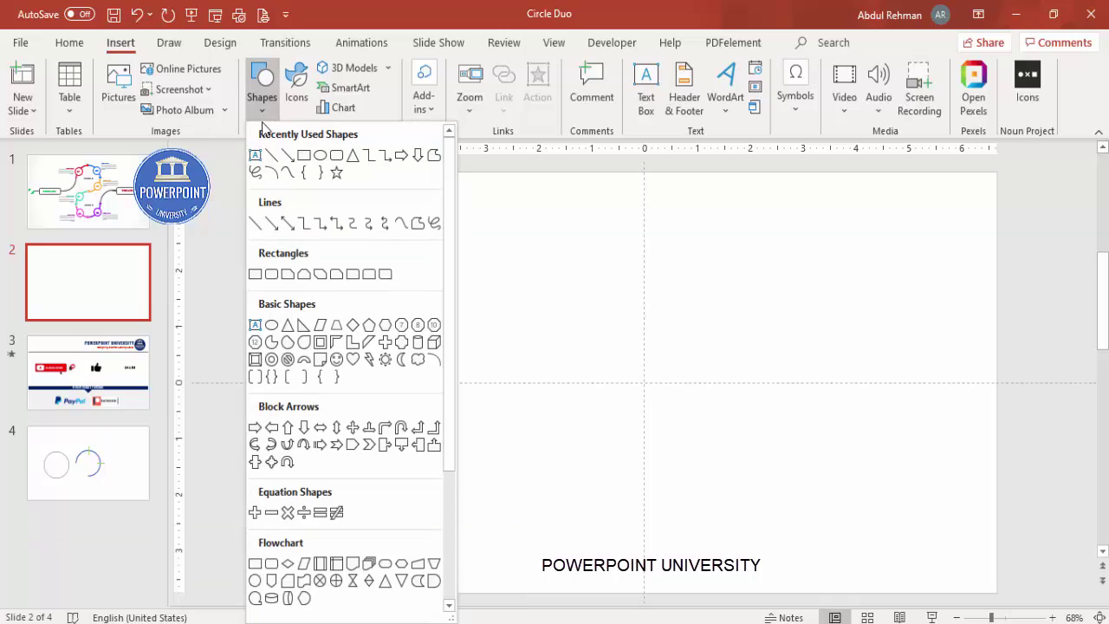
{"action": "left_click", "coordinate": [271, 359]}
{"action": "left_click", "coordinate": [605, 325]}
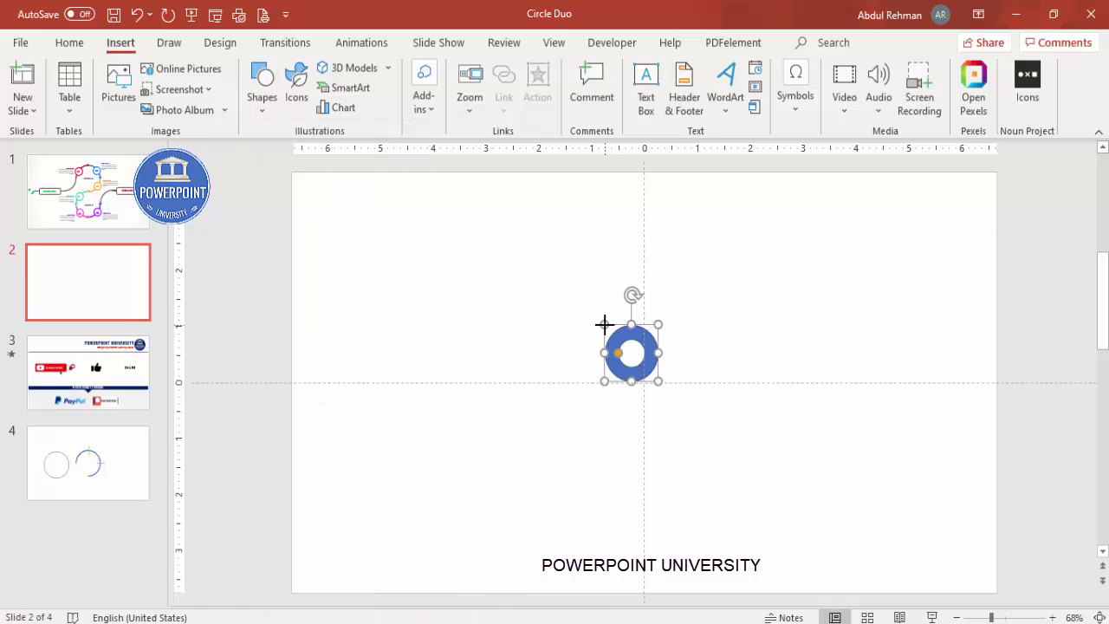
Step: Size the donut to 2.8 by 2.8 inches, centre it on the slide, and begin widening its hole
{"action": "left_click", "coordinate": [1005, 78]}
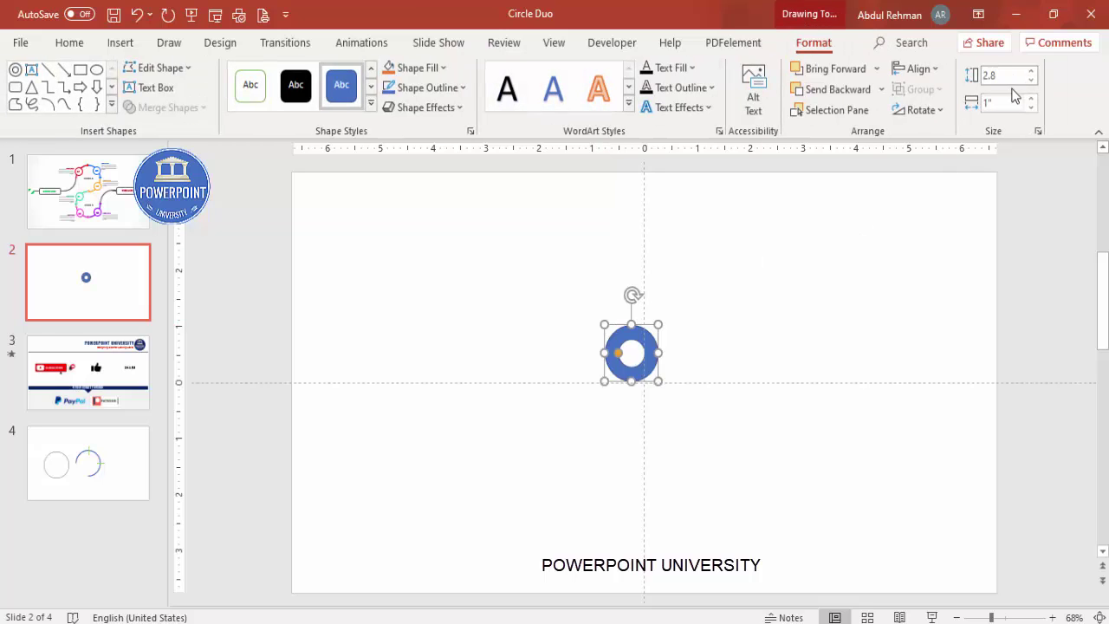
{"action": "left_click", "coordinate": [1008, 102]}
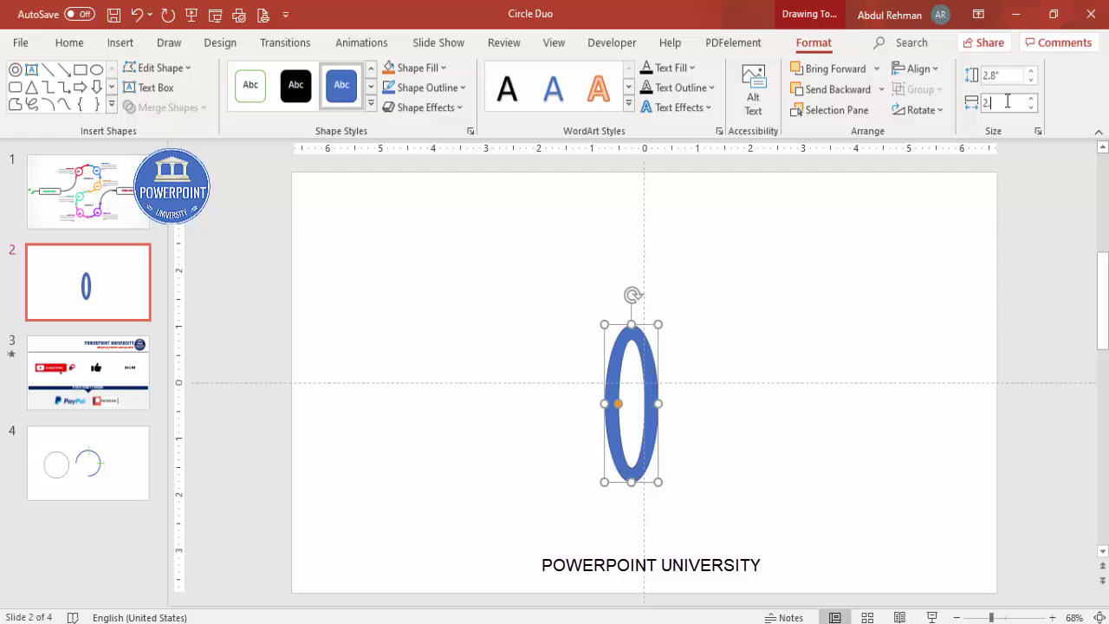
{"action": "key", "text": "Return"}
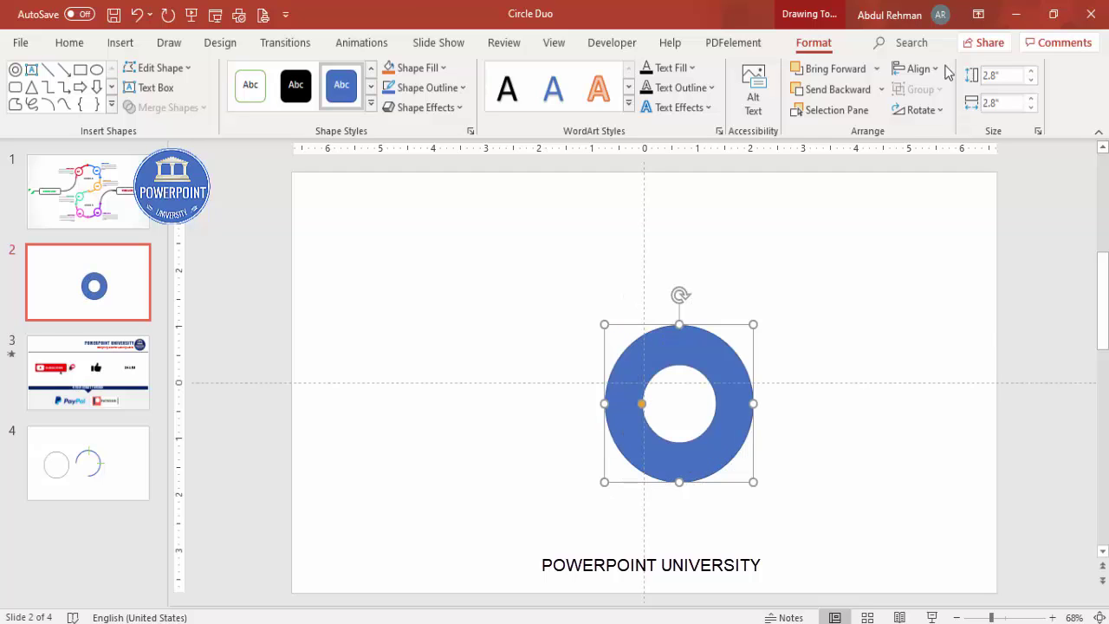
{"action": "left_click", "coordinate": [936, 69]}
{"action": "left_click", "coordinate": [954, 116]}
{"action": "left_click", "coordinate": [930, 70]}
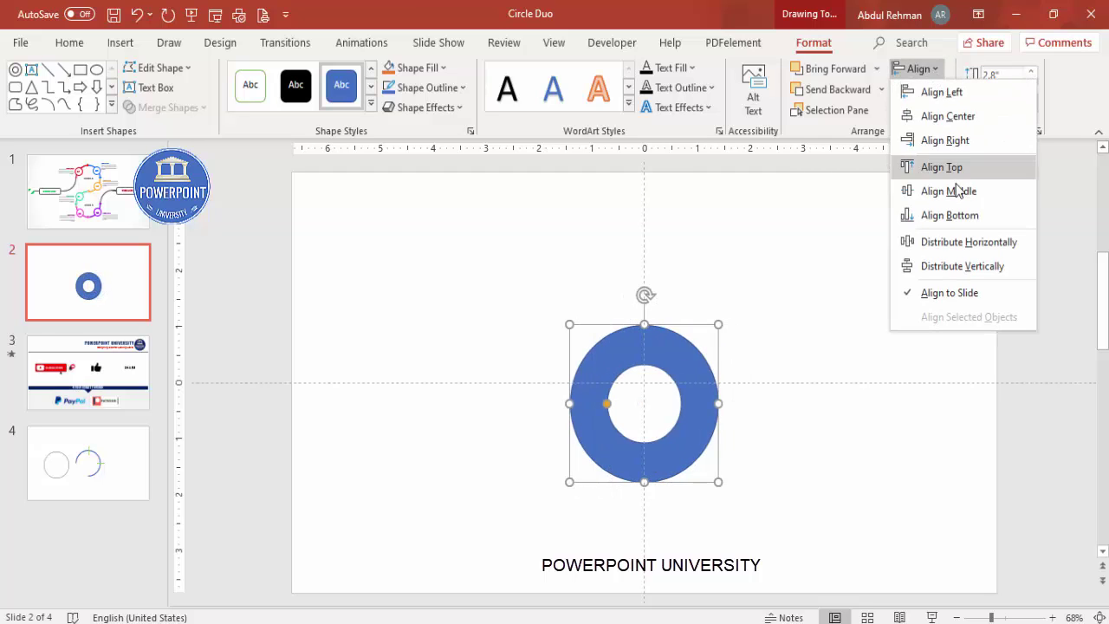
{"action": "left_click", "coordinate": [970, 194]}
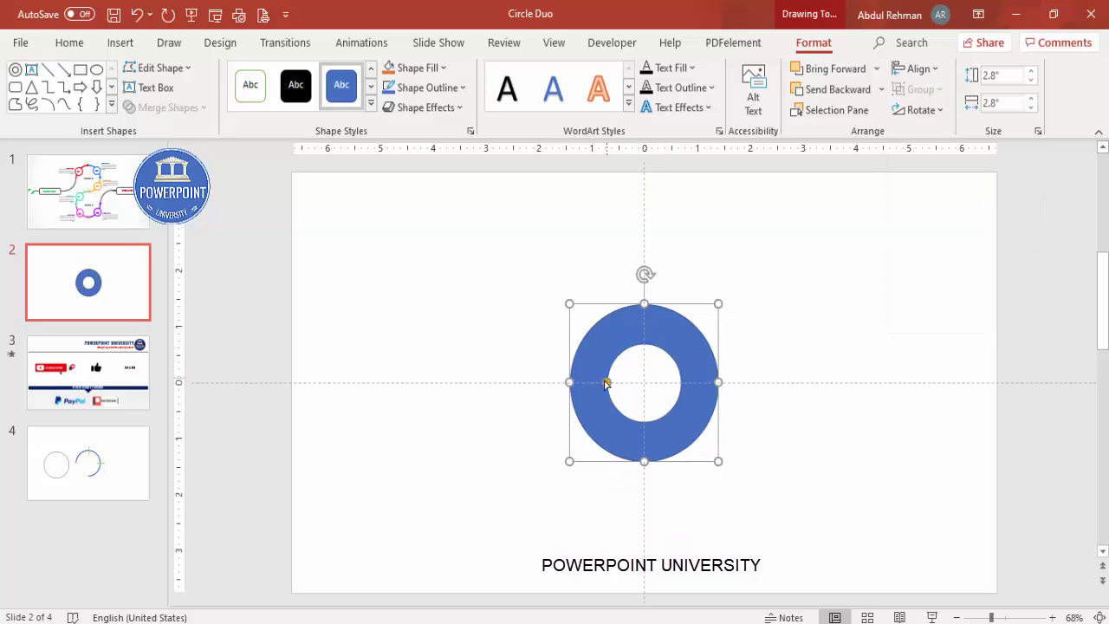
{"action": "left_click_drag", "start_coordinate": [607, 384], "coordinate": [579, 386]}
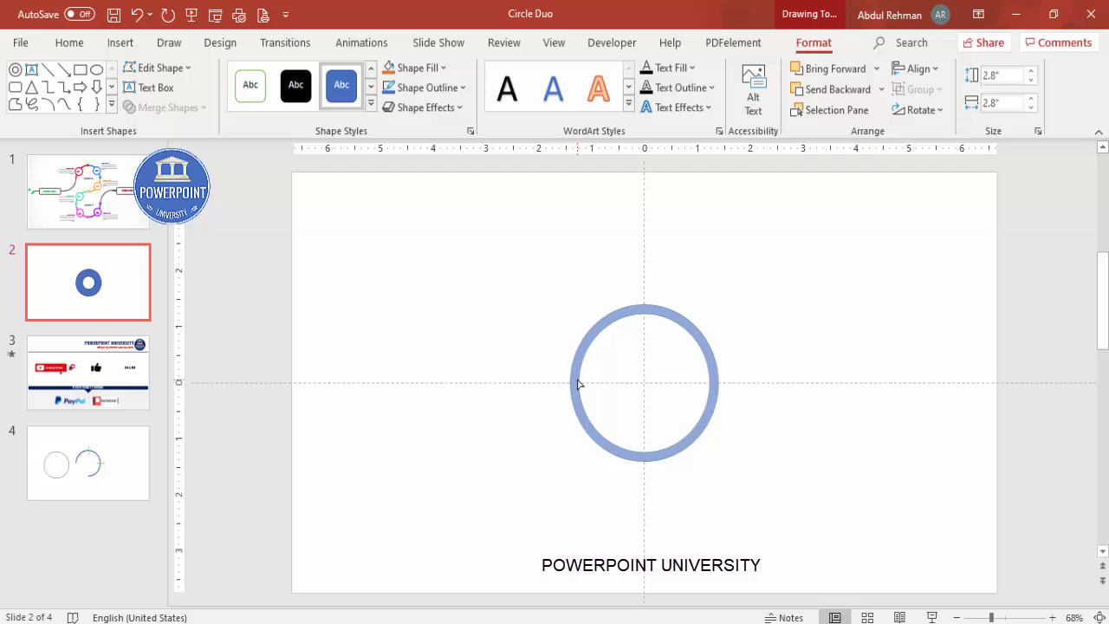
Step: Widen the donut's hole into a narrow band and set the ring to No Outline
{"action": "left_click_drag", "start_coordinate": [579, 384], "coordinate": [579, 384]}
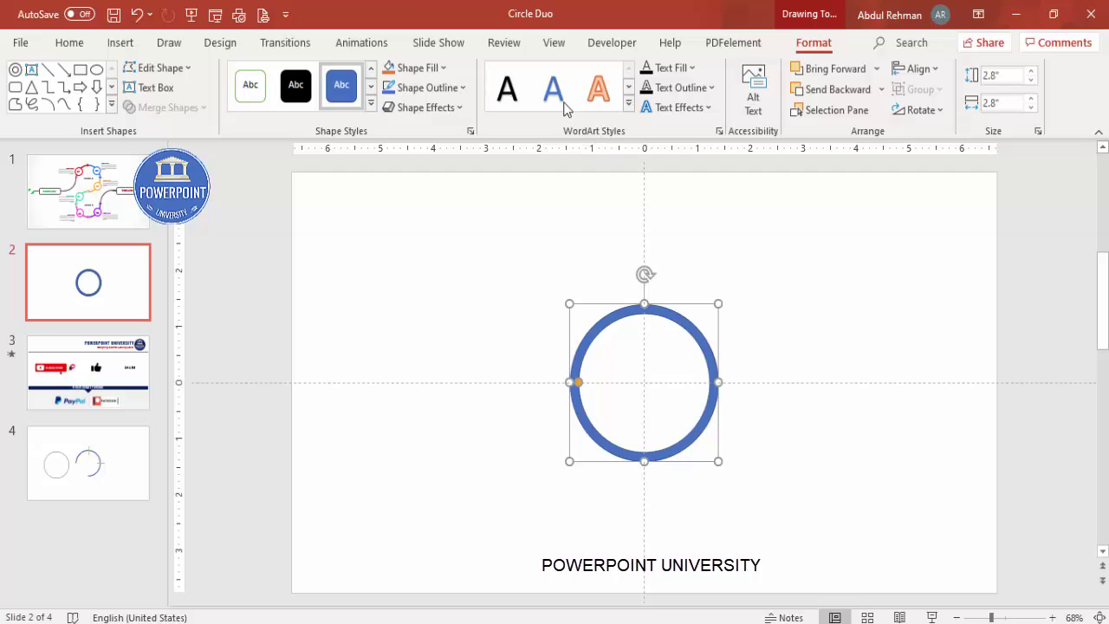
{"action": "left_click", "coordinate": [456, 90]}
{"action": "left_click", "coordinate": [436, 326]}
{"action": "left_click", "coordinate": [698, 248]}
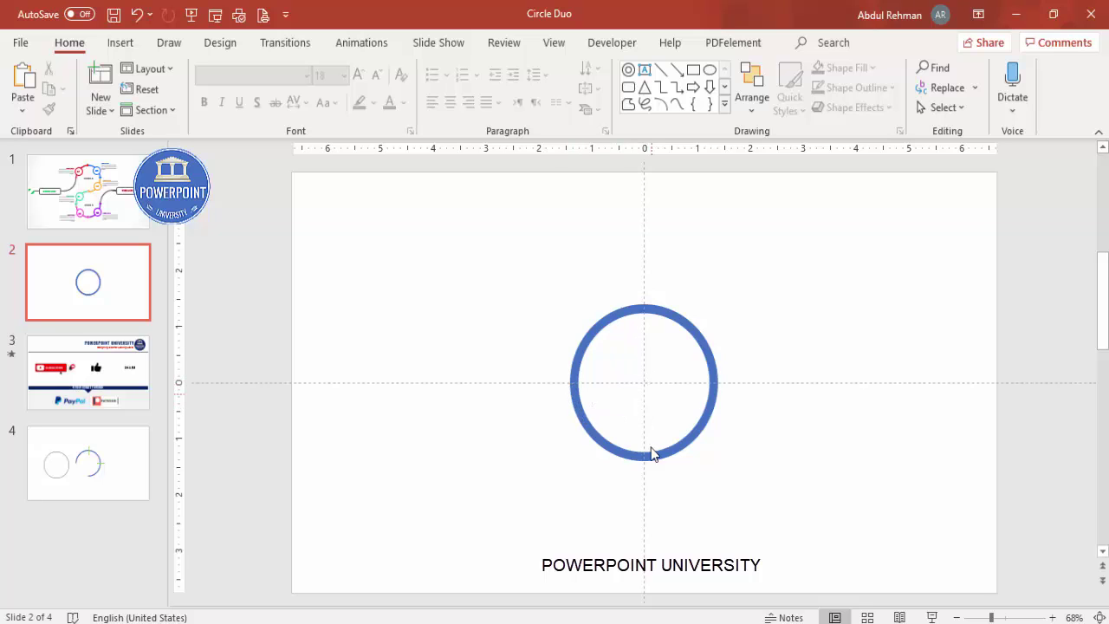
Step: Draw a rectangle over the ring's lower-left quarter and select it together with the ring
{"action": "left_click", "coordinate": [118, 43]}
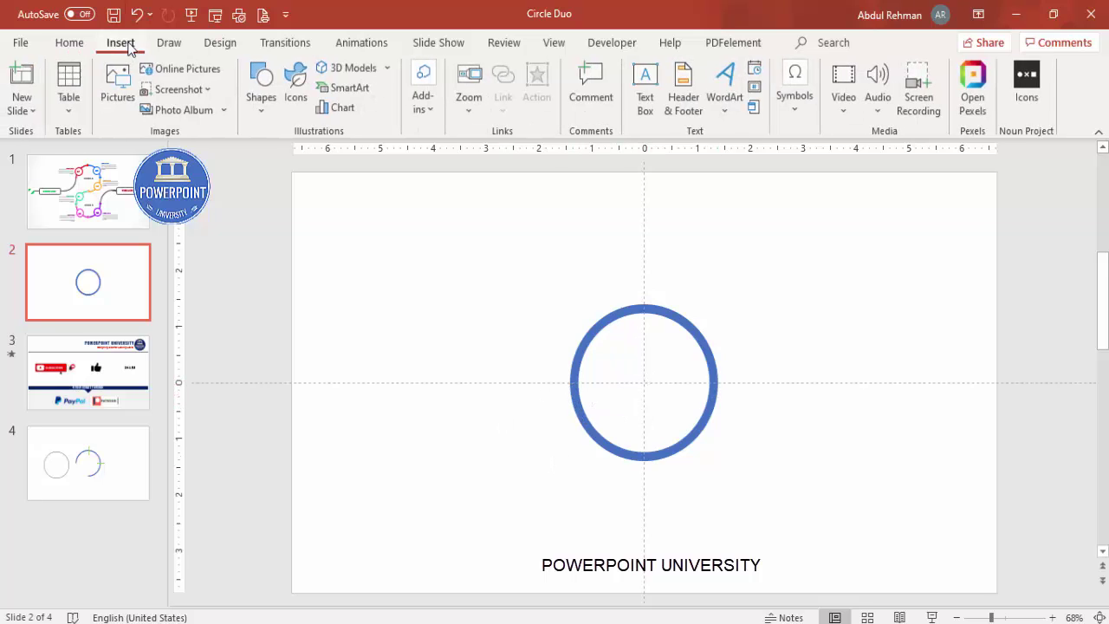
{"action": "left_click", "coordinate": [261, 87]}
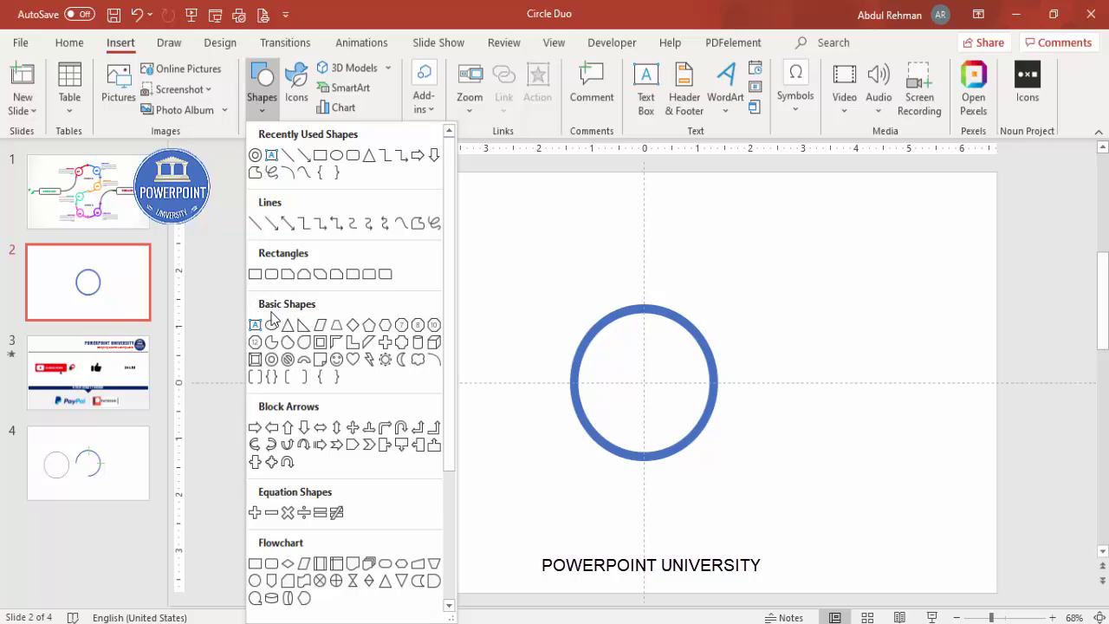
{"action": "left_click", "coordinate": [255, 274]}
{"action": "left_click_drag", "start_coordinate": [517, 381], "coordinate": [644, 486]}
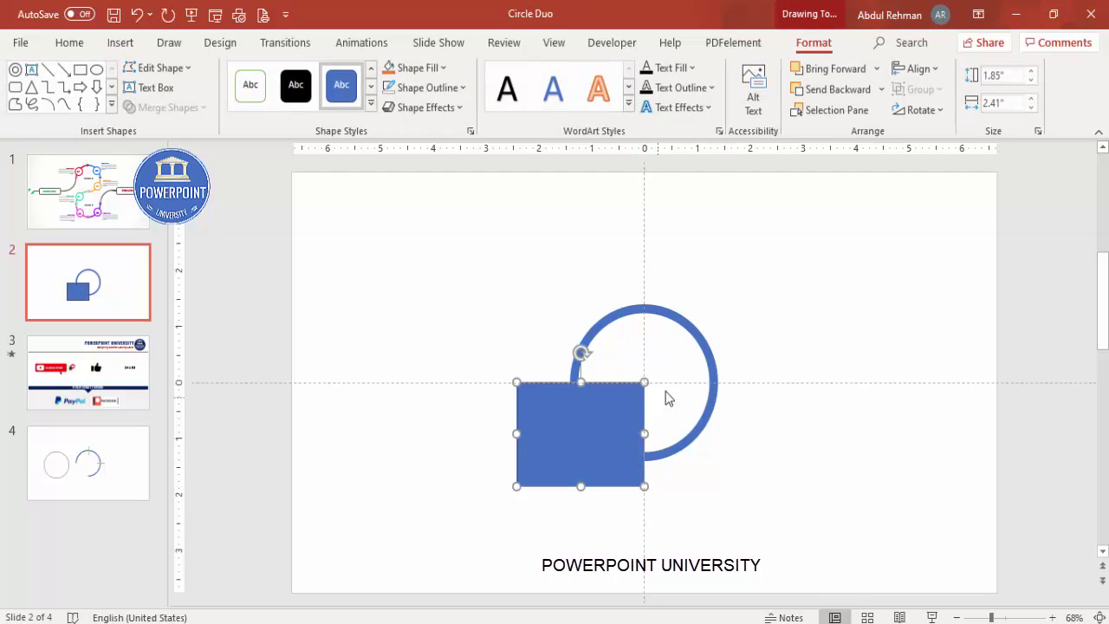
{"action": "left_click", "coordinate": [634, 309]}
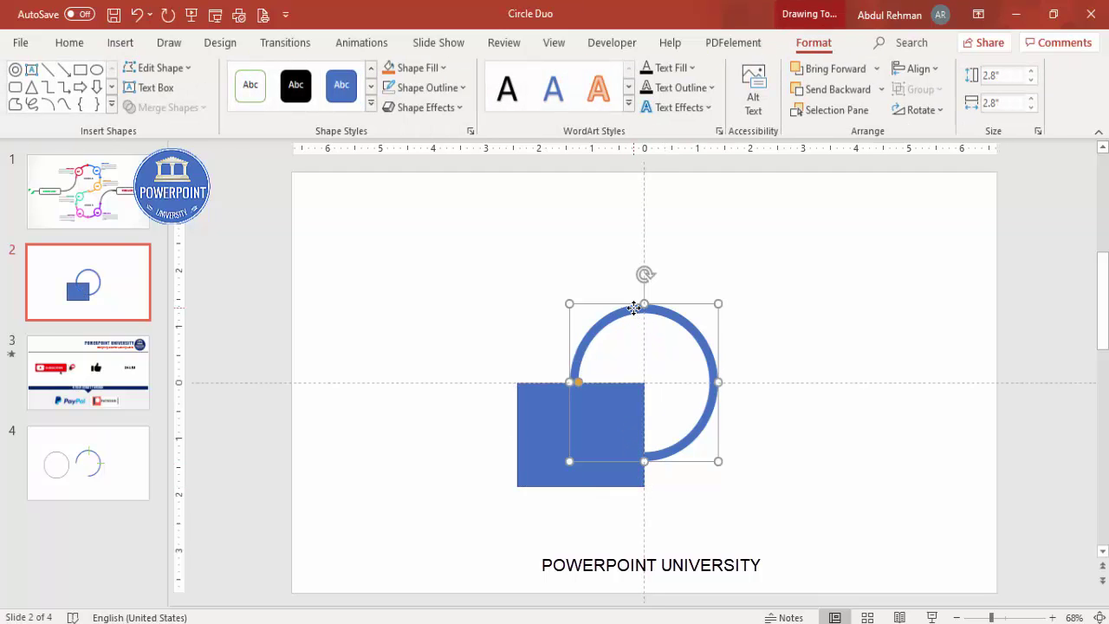
{"action": "left_click", "coordinate": [545, 425], "text": "shift"}
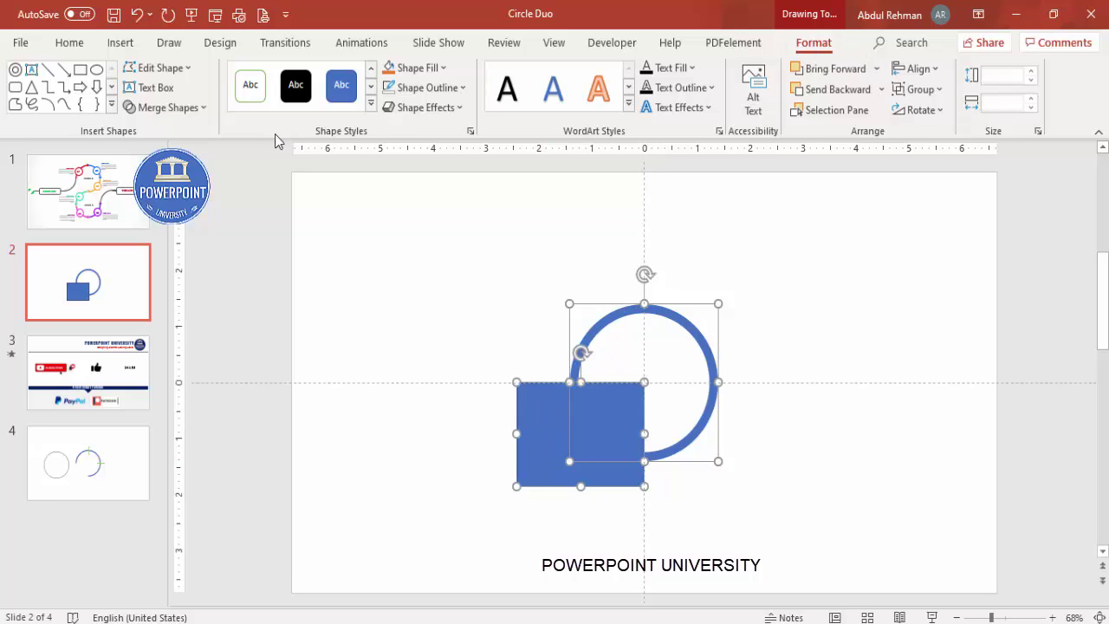
Step: Subtract the rectangle from the ring via Merge Shapes, then reselect the remaining three-quarter arc
{"action": "left_click", "coordinate": [173, 108]}
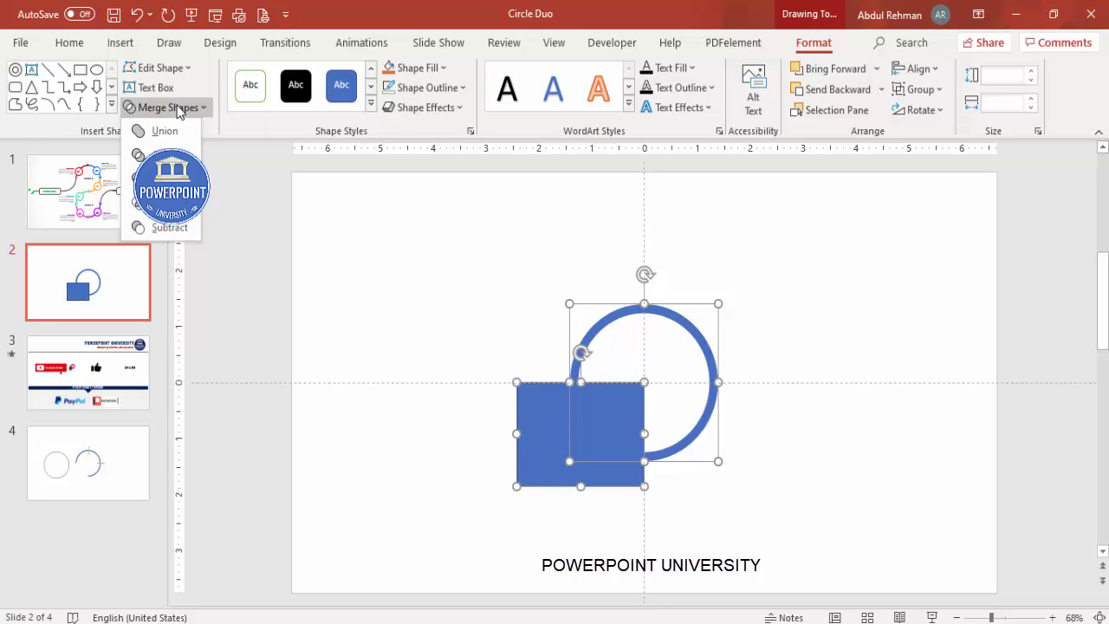
{"action": "left_click", "coordinate": [169, 228]}
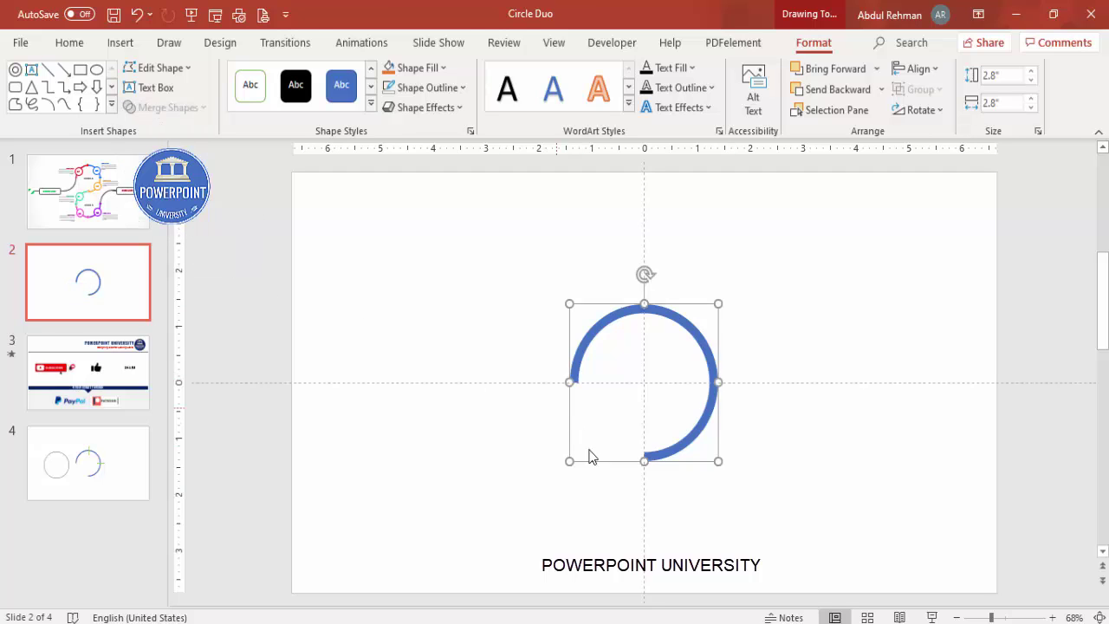
{"action": "left_click", "coordinate": [804, 444]}
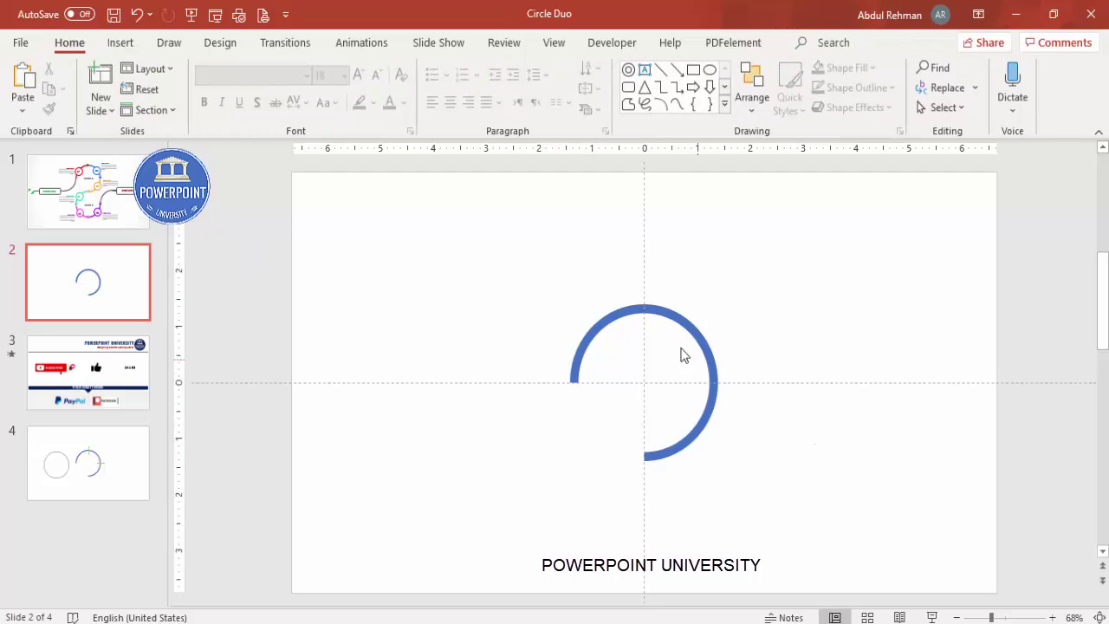
{"action": "left_click", "coordinate": [674, 317]}
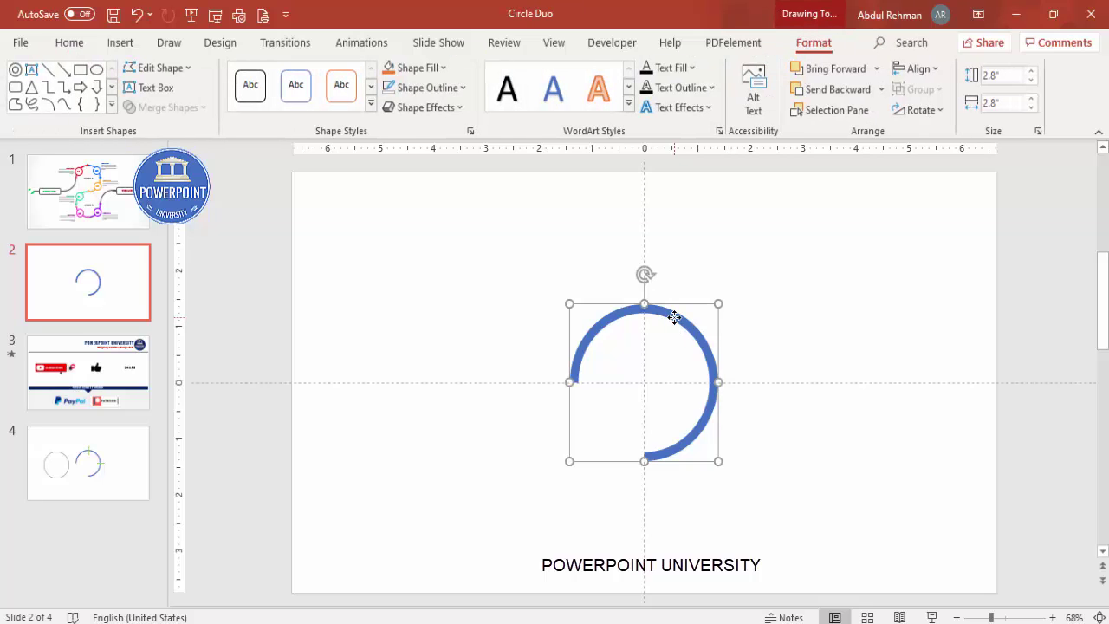
Step: Duplicate the arc with Ctrl+D and move the copy to the right of the original
{"action": "key", "text": "ctrl+d"}
{"action": "left_click_drag", "start_coordinate": [675, 319], "coordinate": [934, 305]}
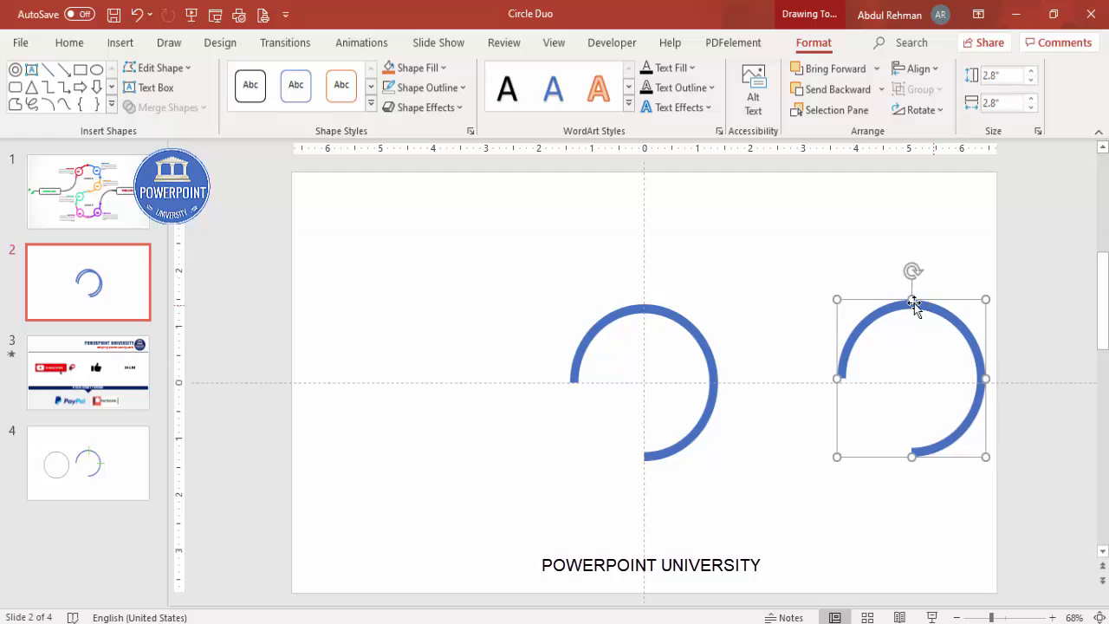
{"action": "left_click", "coordinate": [748, 430]}
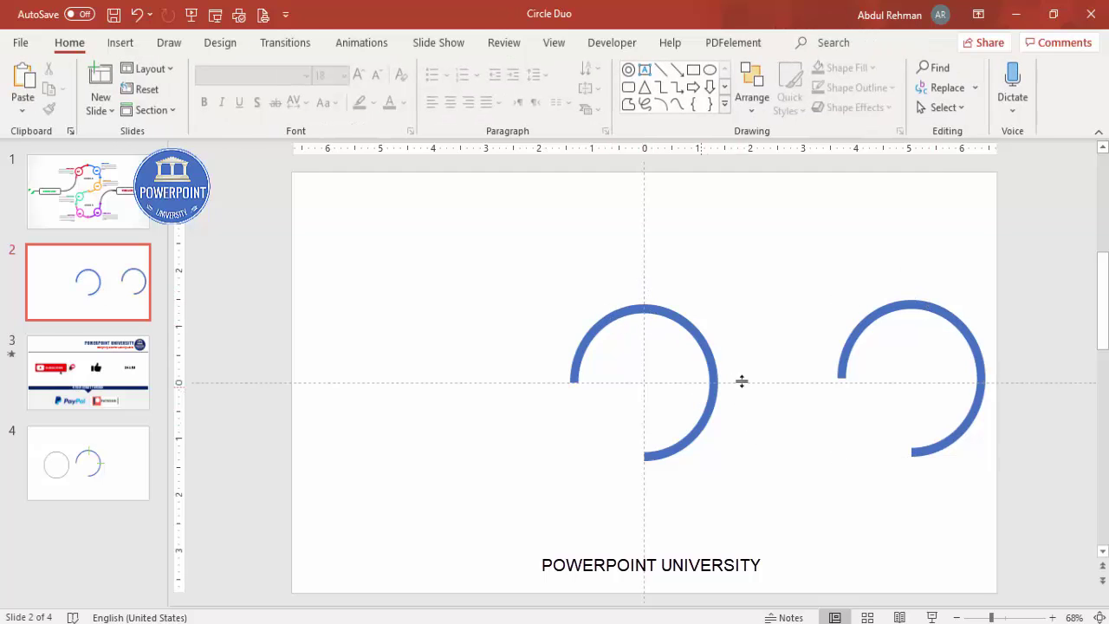
{"action": "left_click", "coordinate": [120, 42]}
Step: Lay a thin outline-free orange rectangle bar across the left arc's top and duplicate it
{"action": "left_click", "coordinate": [263, 107]}
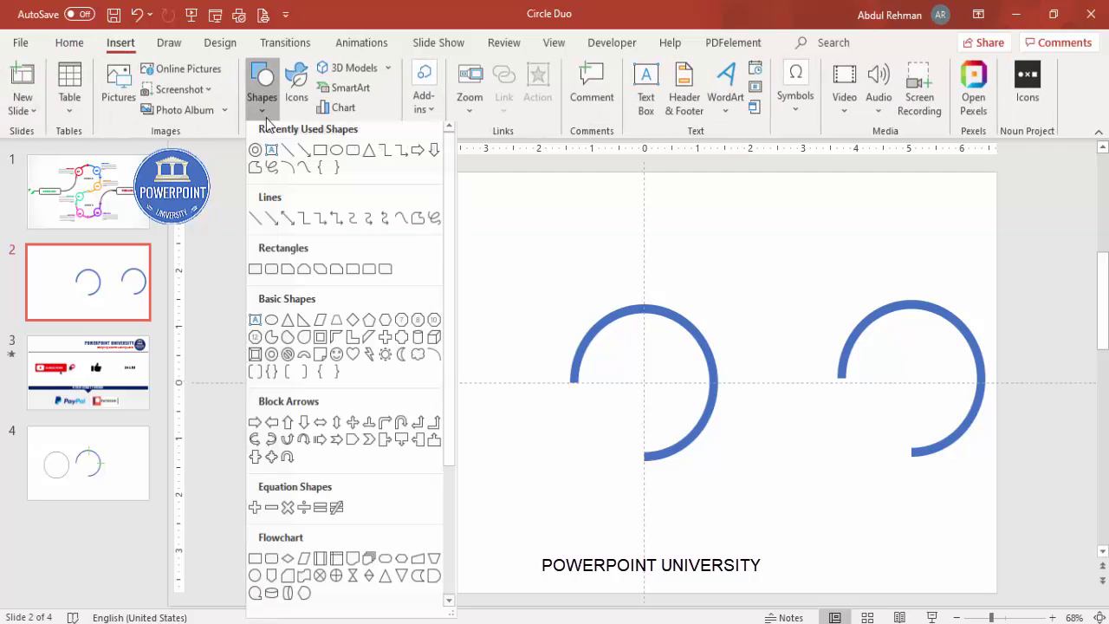
{"action": "left_click", "coordinate": [254, 275]}
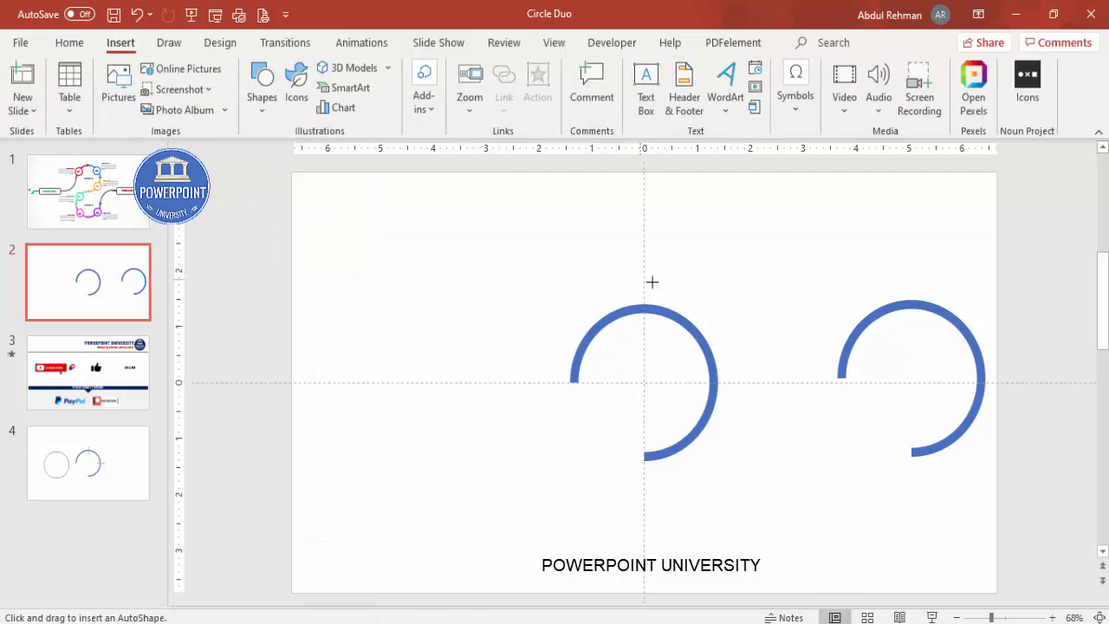
{"action": "left_click_drag", "start_coordinate": [643, 269], "coordinate": [650, 333]}
{"action": "left_click", "coordinate": [434, 88]}
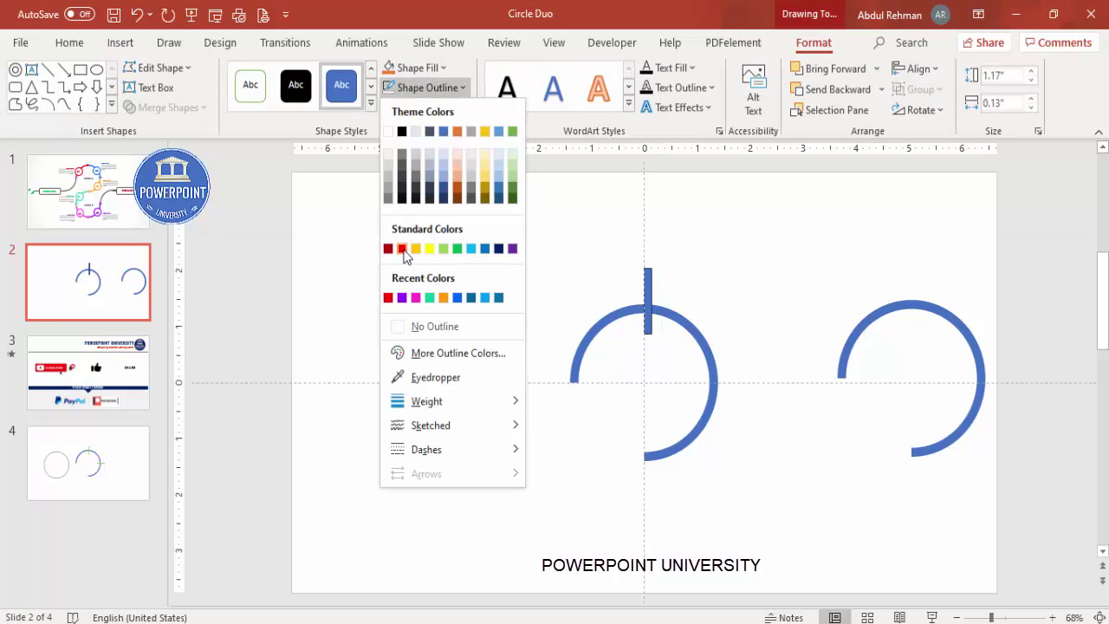
{"action": "left_click", "coordinate": [436, 326]}
{"action": "left_click_drag", "start_coordinate": [648, 298], "coordinate": [726, 321]}
{"action": "key", "text": "ctrl+d"}
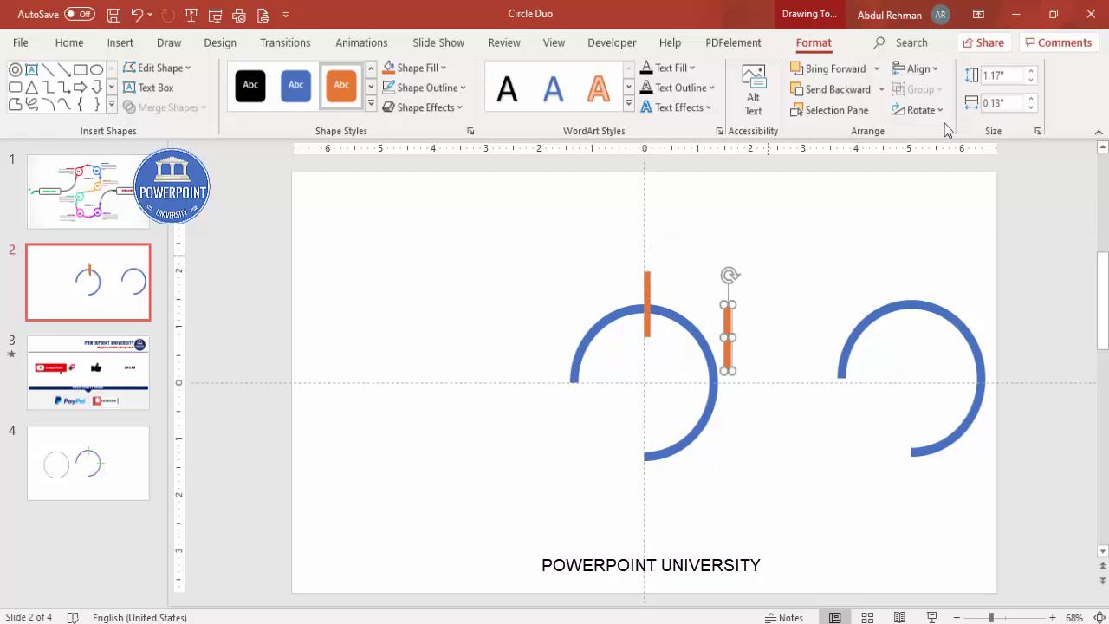
Step: Rotate the duplicate bar Left 90° and place it across the left arc's right end at the centre line
{"action": "left_click", "coordinate": [919, 111]}
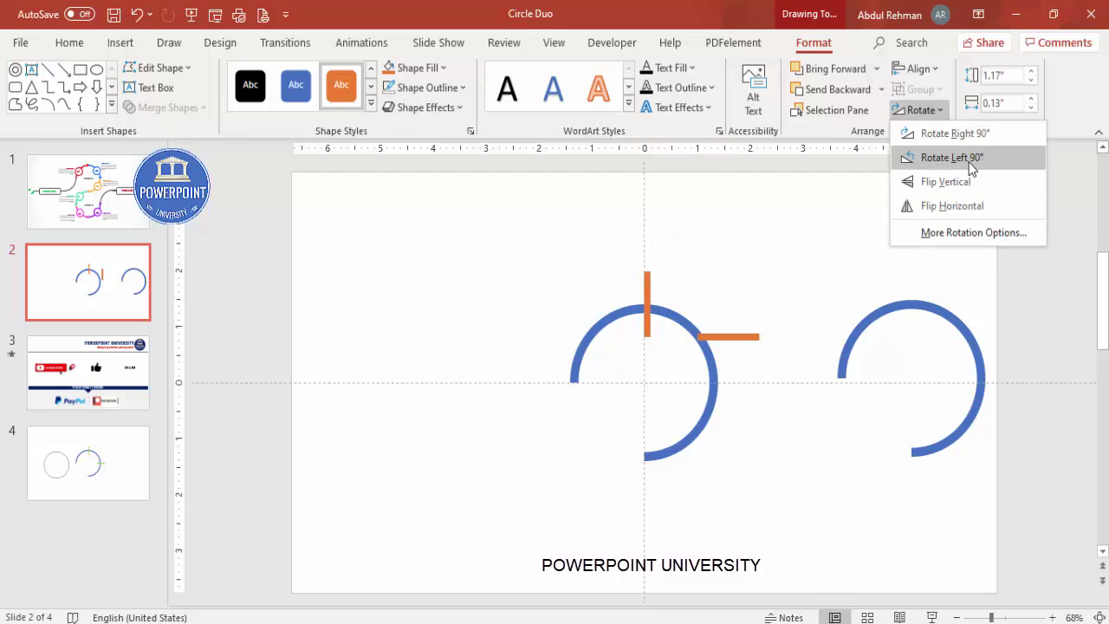
{"action": "left_click", "coordinate": [971, 165]}
{"action": "left_click_drag", "start_coordinate": [750, 338], "coordinate": [731, 383]}
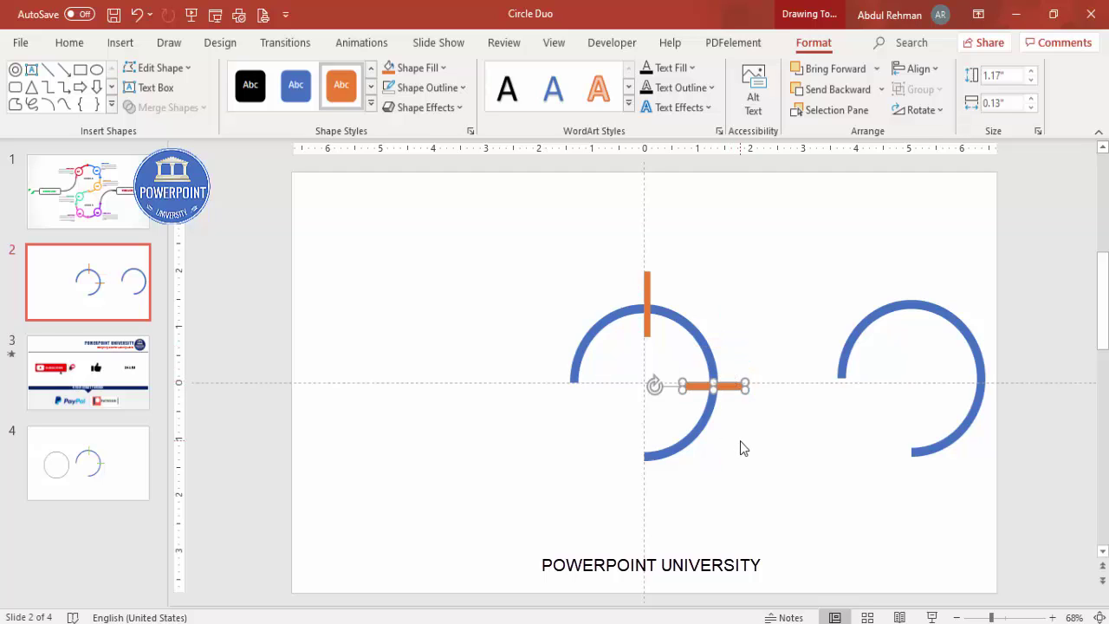
{"action": "left_click", "coordinate": [741, 448]}
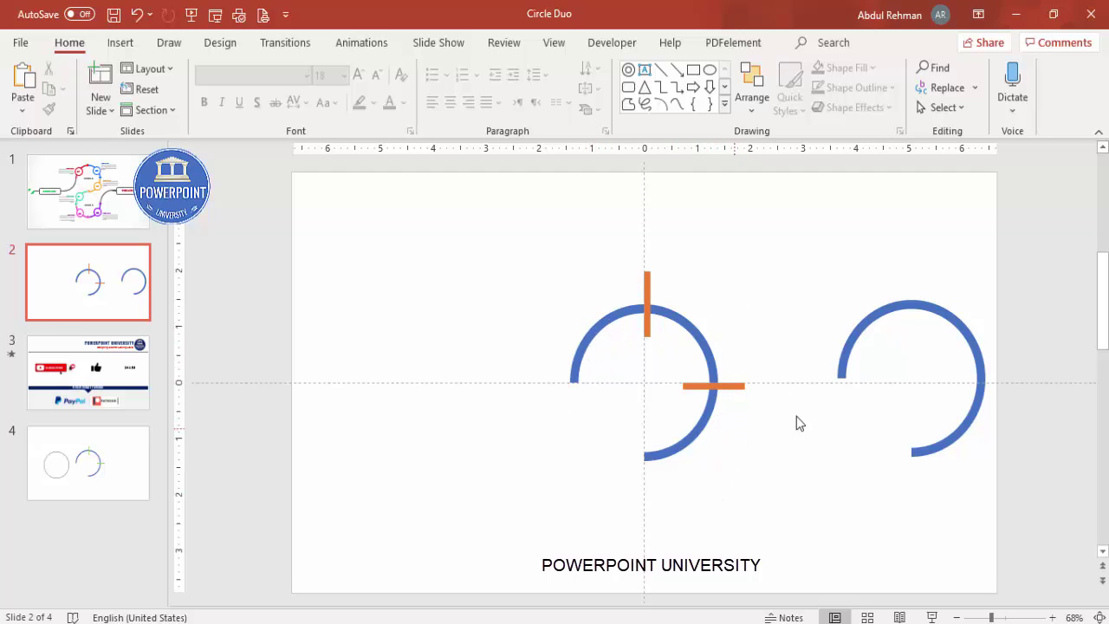
Step: Select the left arc and both orange bars and apply Merge Shapes > Fragment
{"action": "left_click", "coordinate": [599, 327]}
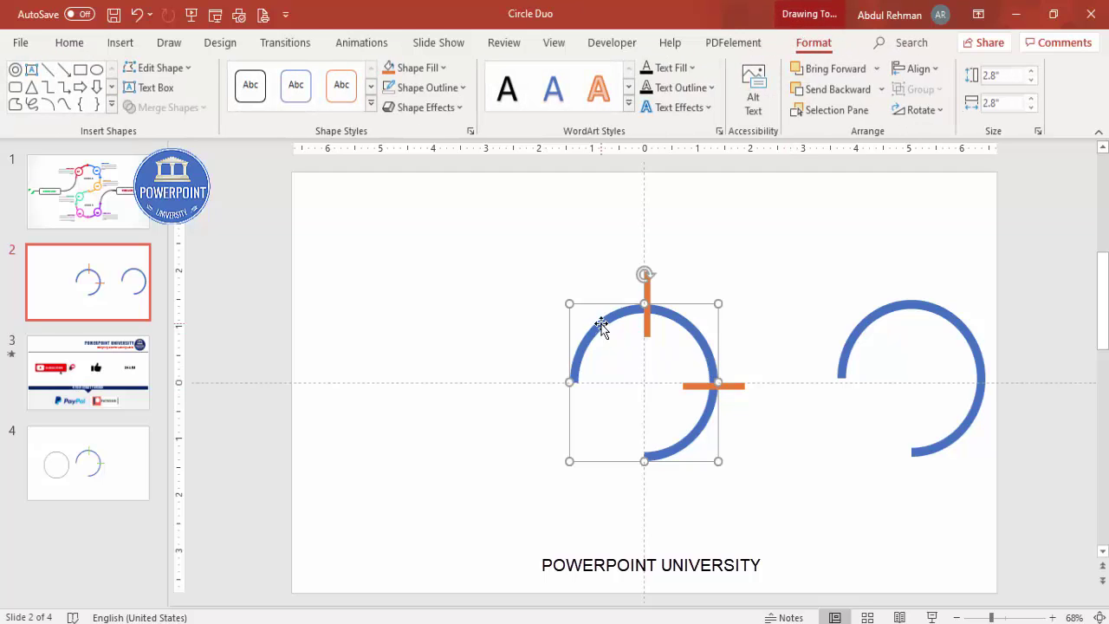
{"action": "left_click", "coordinate": [644, 286], "text": "shift"}
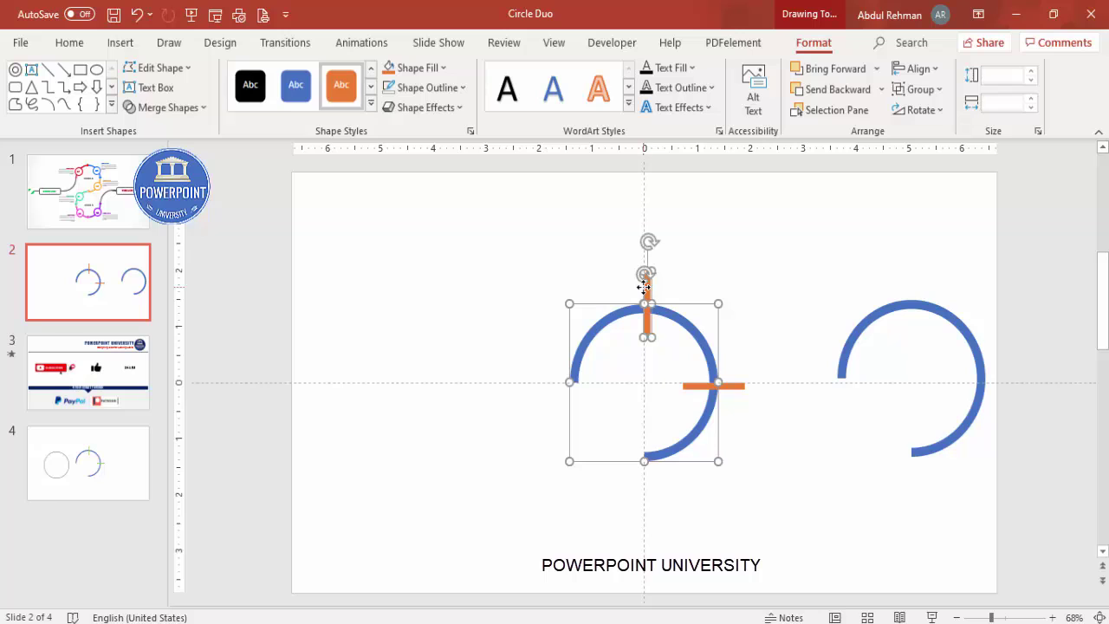
{"action": "left_click", "coordinate": [737, 385], "text": "shift"}
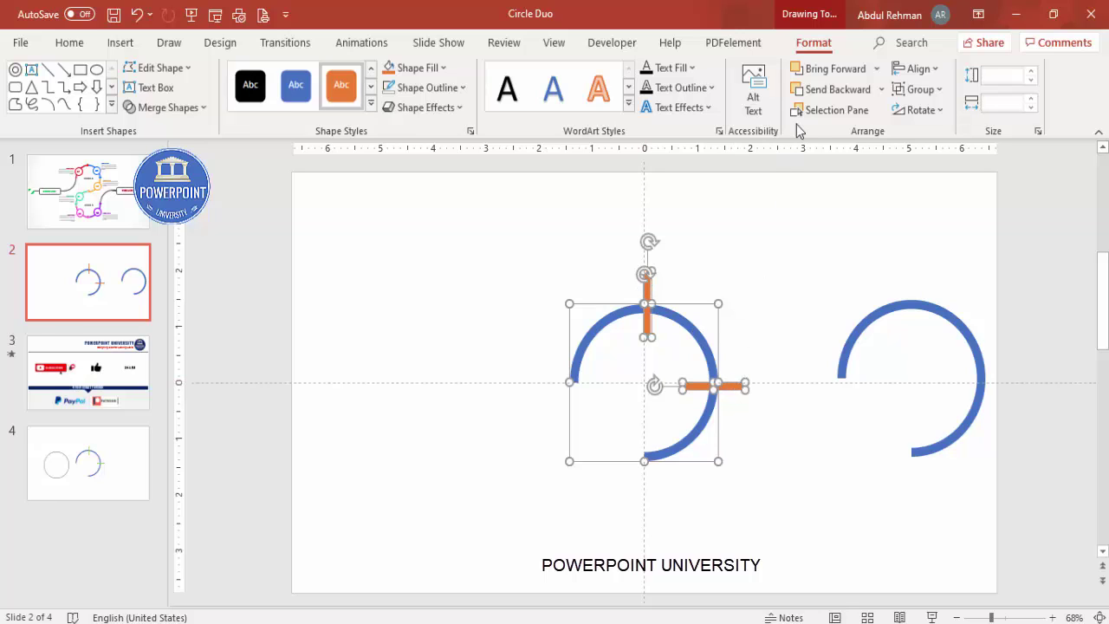
{"action": "left_click", "coordinate": [170, 108]}
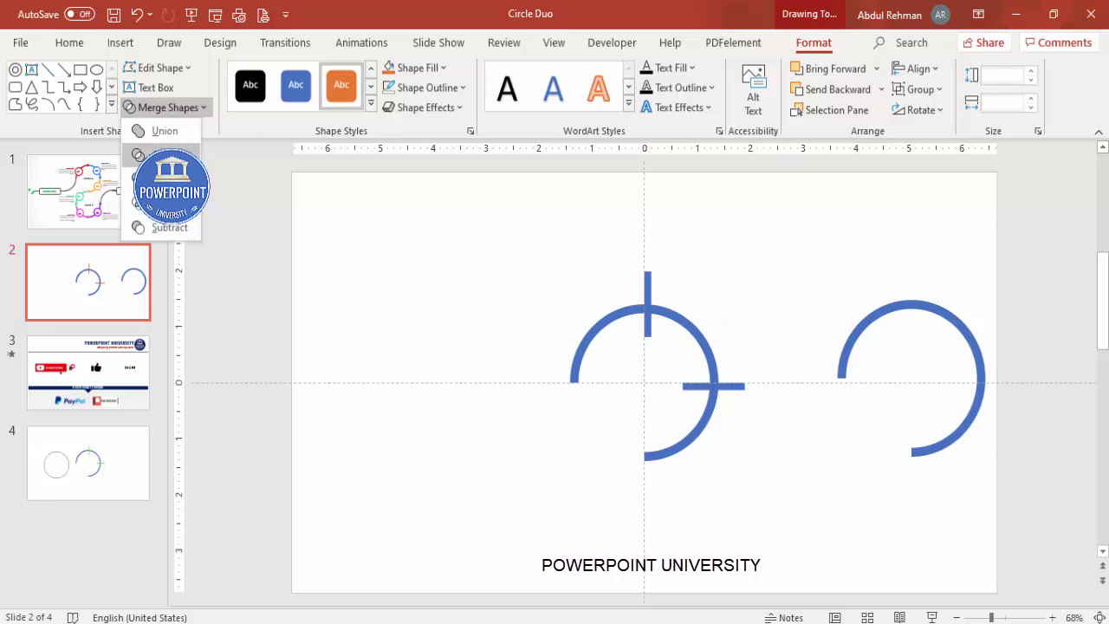
{"action": "left_click", "coordinate": [161, 177]}
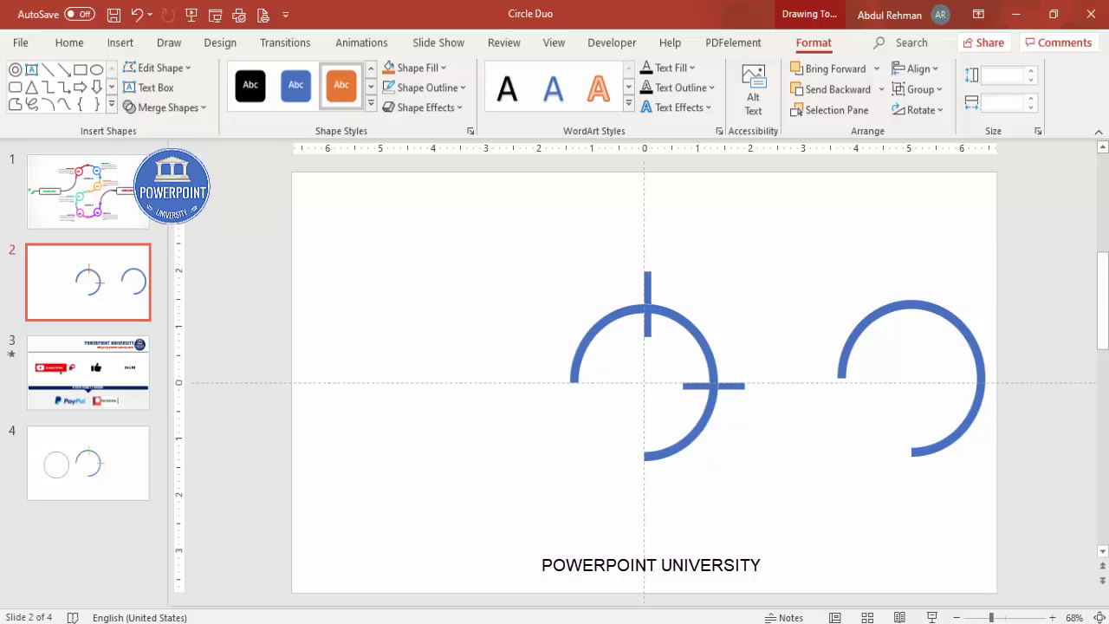
Step: Pull the fragmented arc pieces apart to inspect them, then undo the moves
{"action": "left_click", "coordinate": [493, 261]}
{"action": "left_click_drag", "start_coordinate": [605, 319], "coordinate": [520, 313]}
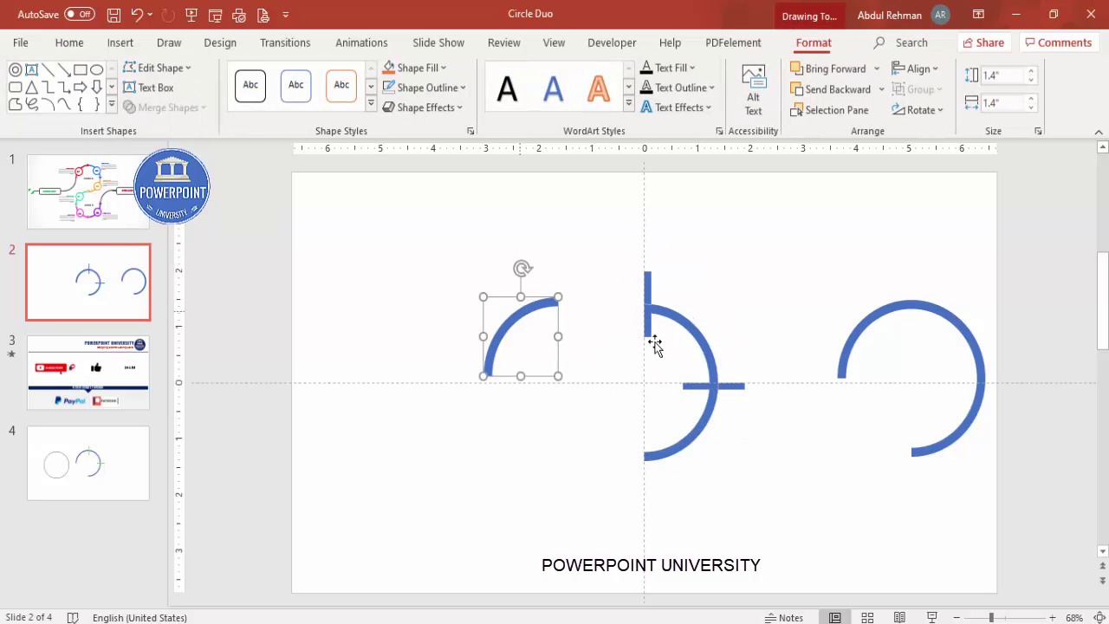
{"action": "left_click_drag", "start_coordinate": [698, 326], "coordinate": [754, 322]}
{"action": "left_click_drag", "start_coordinate": [700, 427], "coordinate": [747, 498]}
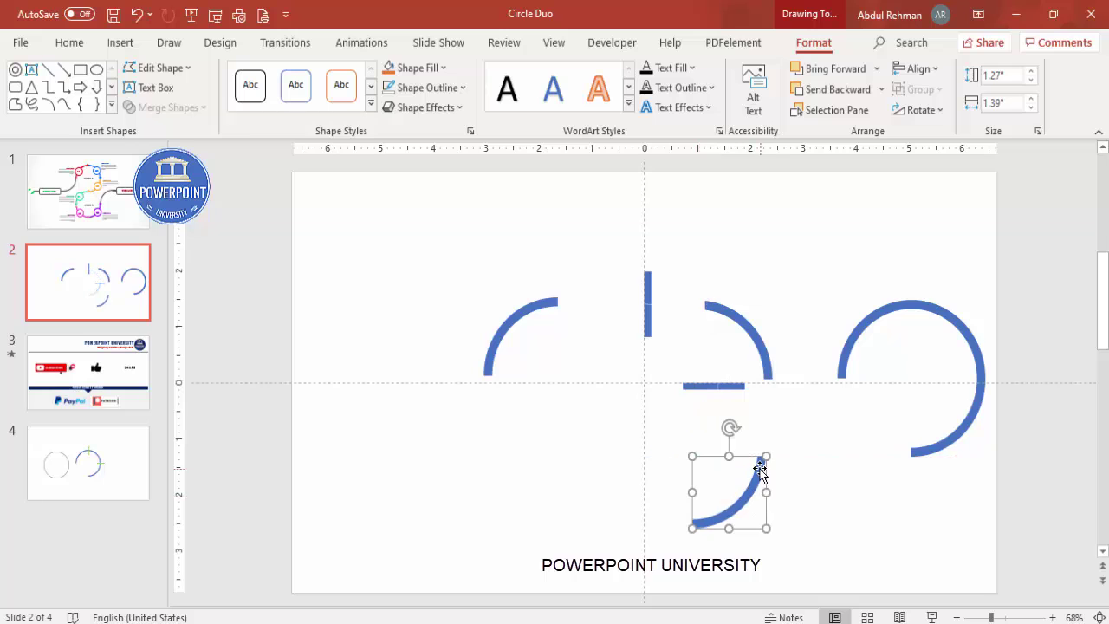
{"action": "key", "text": "ctrl+z"}
{"action": "key", "text": "ctrl+z"}
{"action": "key", "text": "ctrl+z"}
{"action": "left_click", "coordinate": [672, 270]}
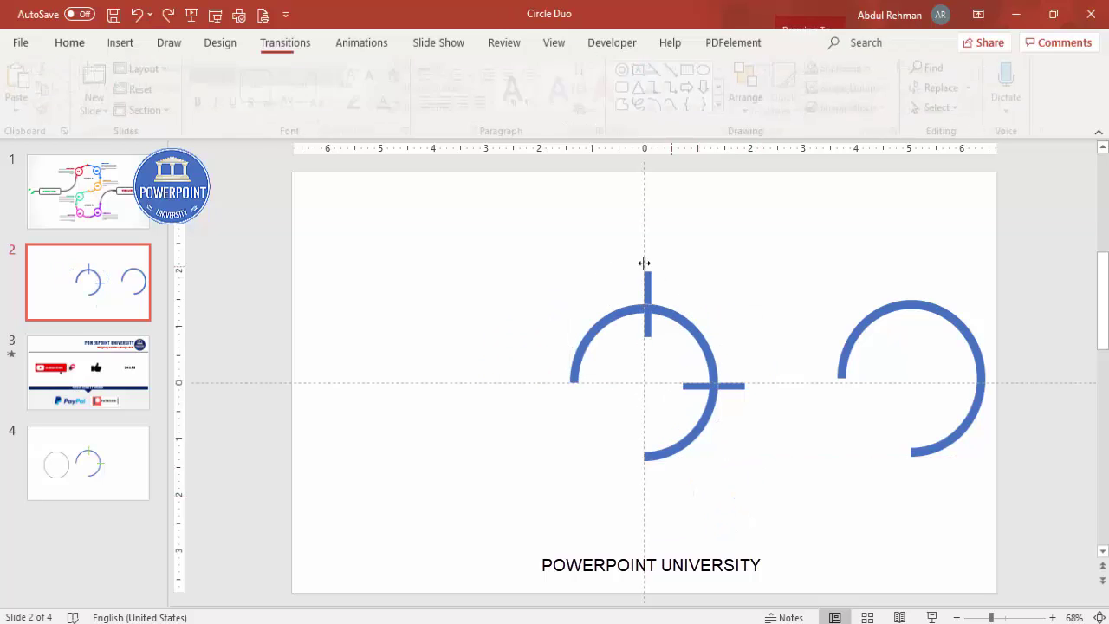
Step: Marquee-select and delete the leftover bar fragments, then check the three remaining arc pieces
{"action": "left_click_drag", "start_coordinate": [631, 249], "coordinate": [781, 404]}
{"action": "key", "text": "Delete"}
{"action": "key", "text": "Delete"}
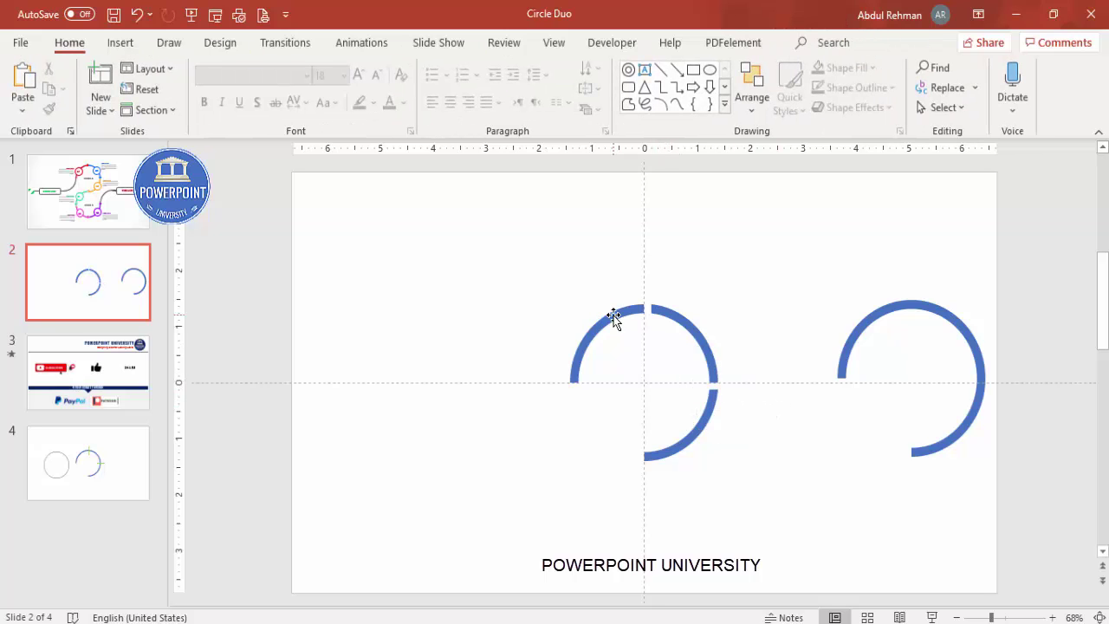
{"action": "left_click", "coordinate": [614, 317]}
{"action": "left_click", "coordinate": [692, 331]}
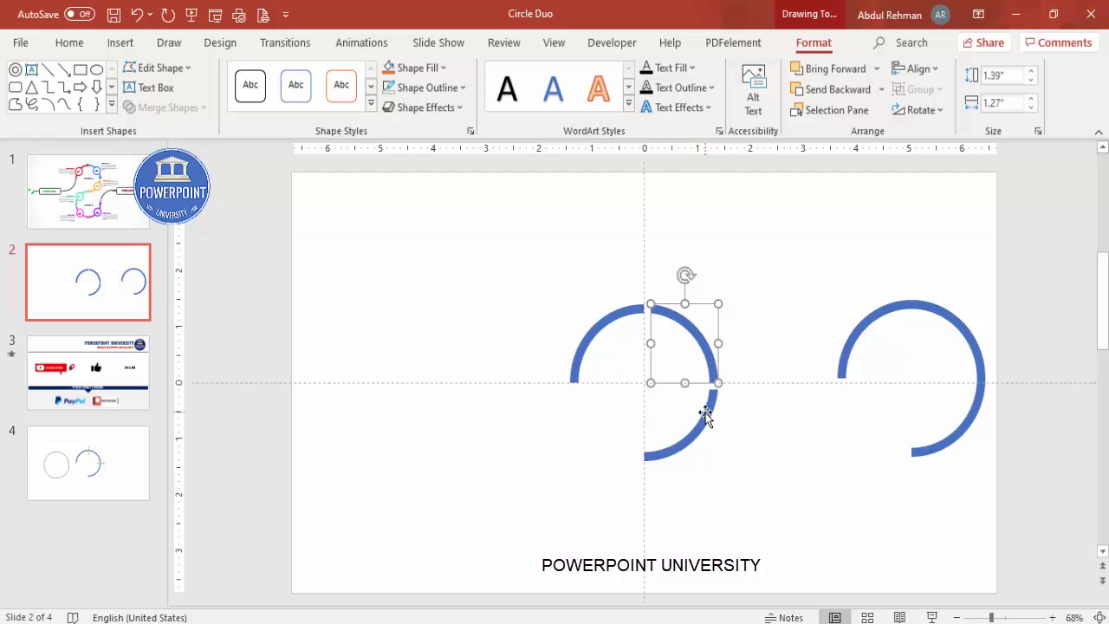
{"action": "left_click", "coordinate": [716, 418]}
{"action": "left_click", "coordinate": [764, 426]}
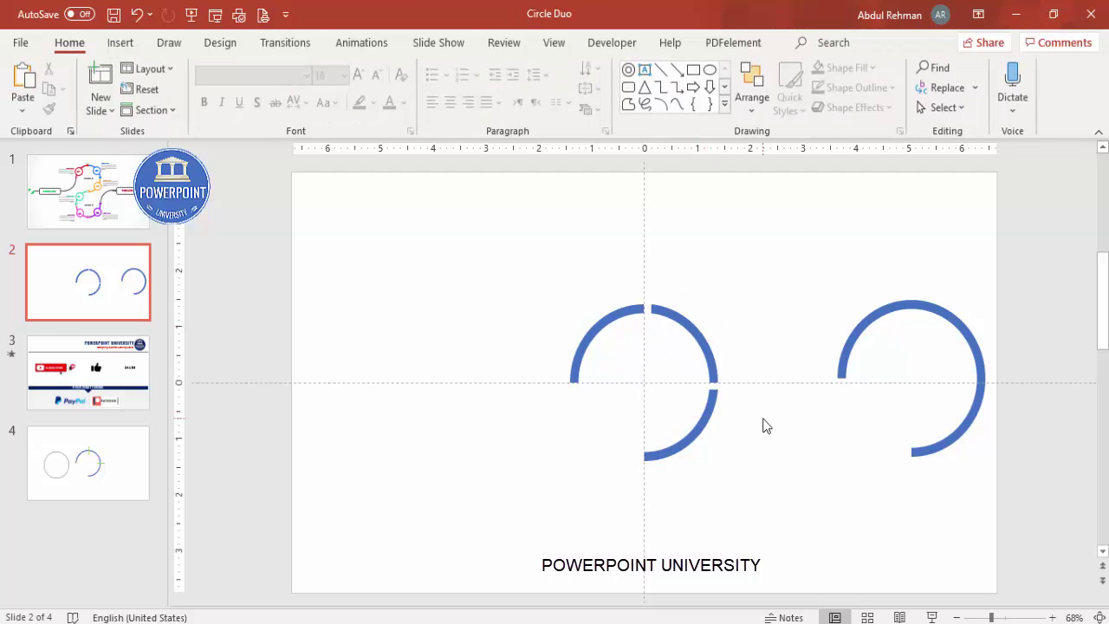
Step: Copy the upper-left arc piece to a spot above the right ring
{"action": "left_click", "coordinate": [607, 319]}
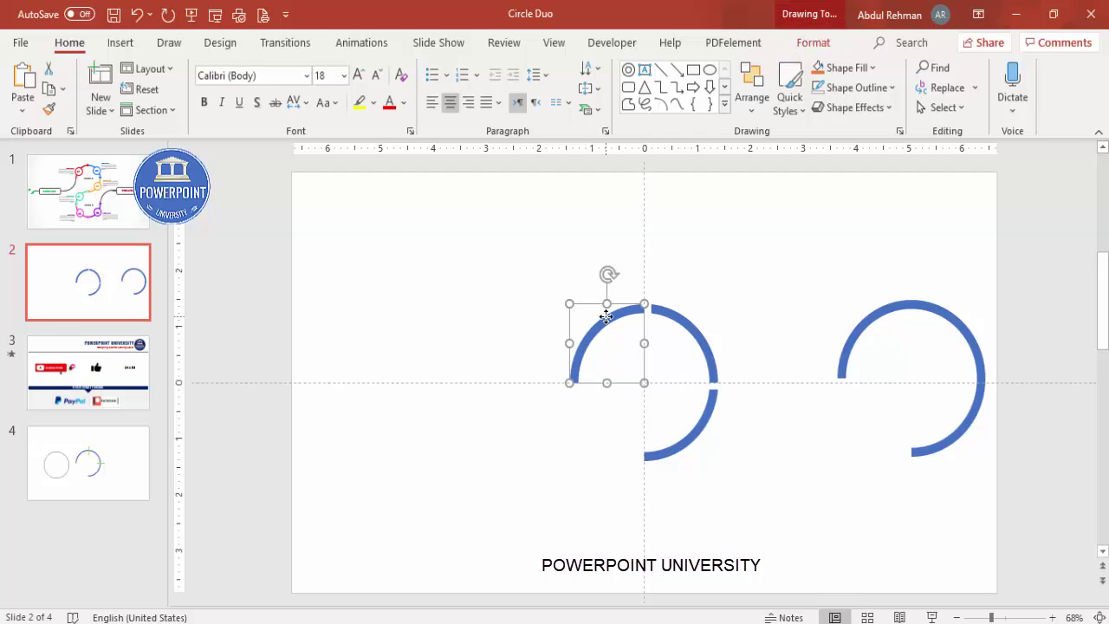
{"action": "left_click_drag", "start_coordinate": [607, 317], "coordinate": [921, 222]}
{"action": "left_click", "coordinate": [754, 278]}
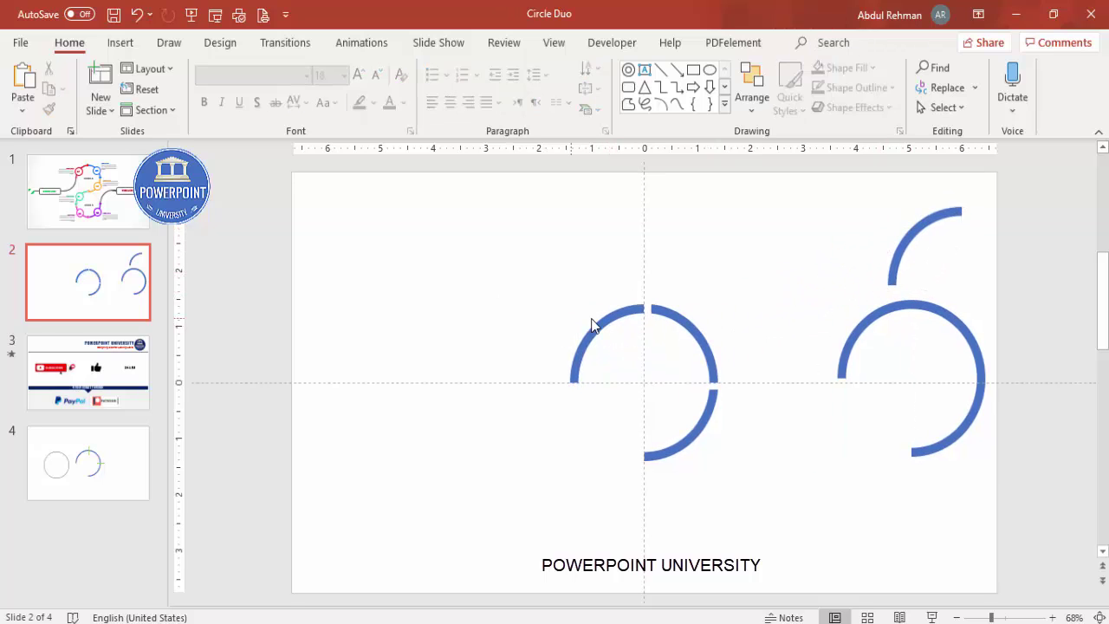
Step: Group the left ring's three arcs with Ctrl+G, move the group up, and duplicate it
{"action": "left_click", "coordinate": [598, 323]}
{"action": "left_click_drag", "start_coordinate": [511, 252], "coordinate": [755, 534]}
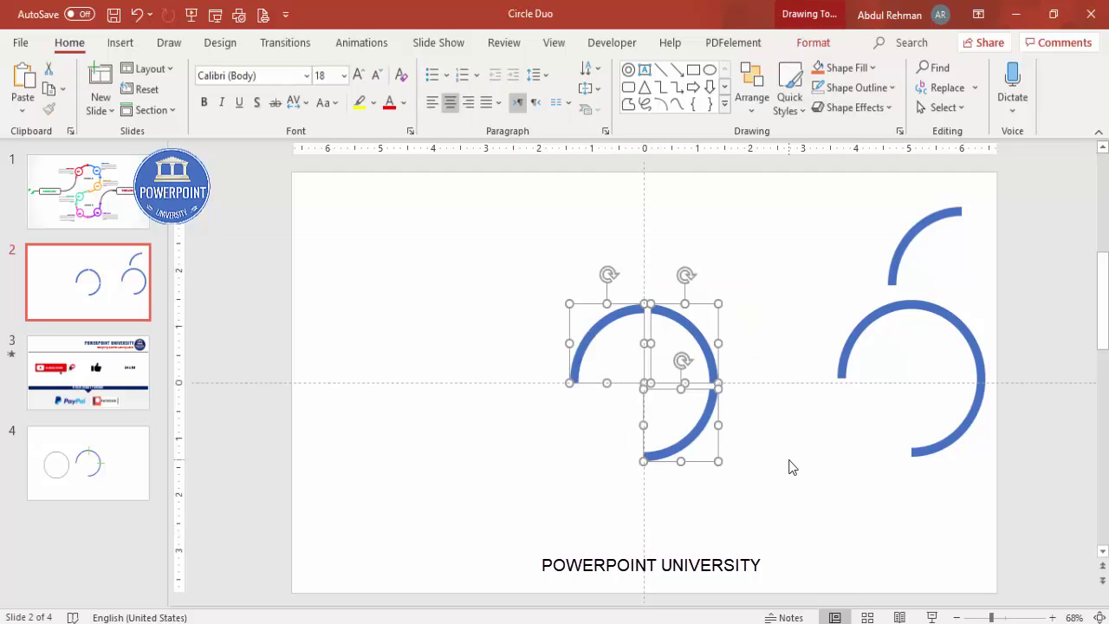
{"action": "key", "text": "ctrl+g"}
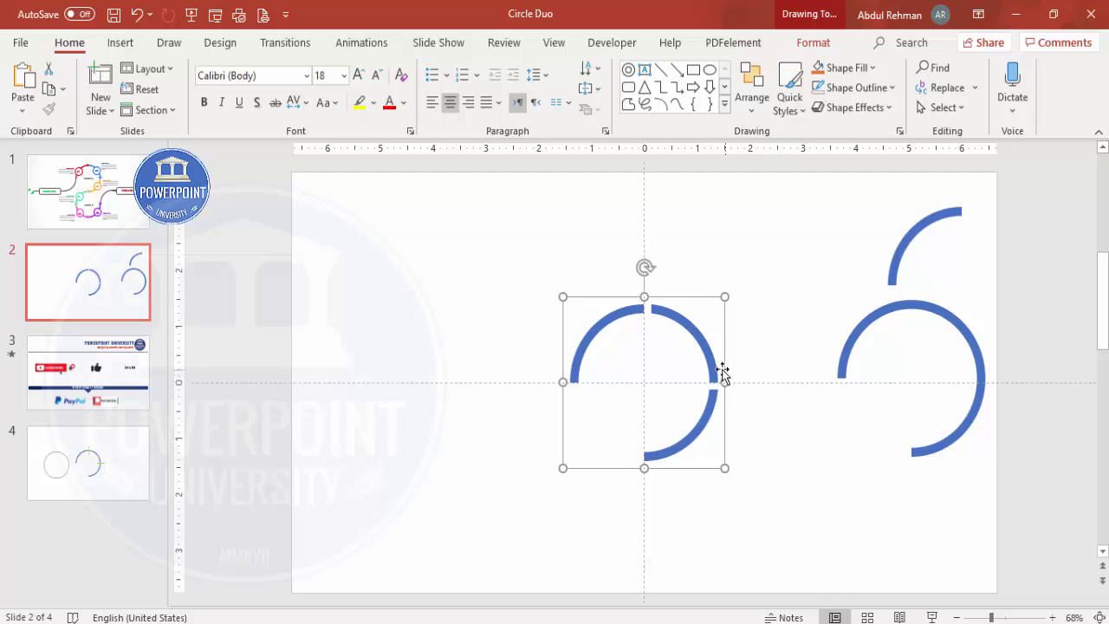
{"action": "left_click_drag", "start_coordinate": [726, 367], "coordinate": [728, 282]}
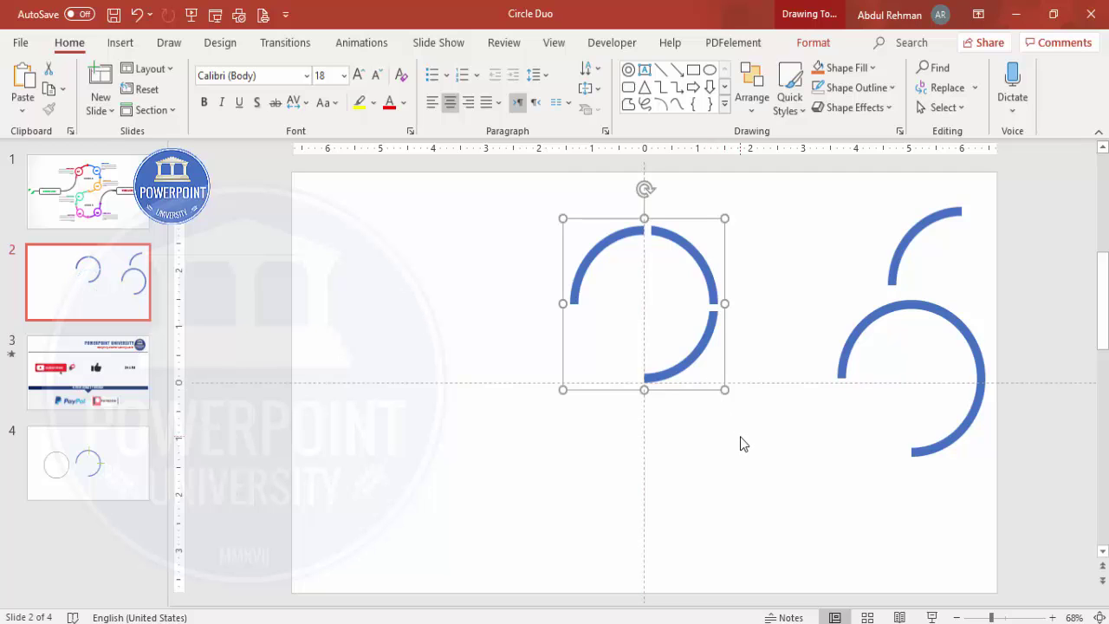
{"action": "key", "text": "ctrl+d"}
Step: Move the ring copy below-left, rotate it left 90°, tilt it, and nudge it up to interlock with the top ring
{"action": "left_click_drag", "start_coordinate": [733, 285], "coordinate": [696, 436]}
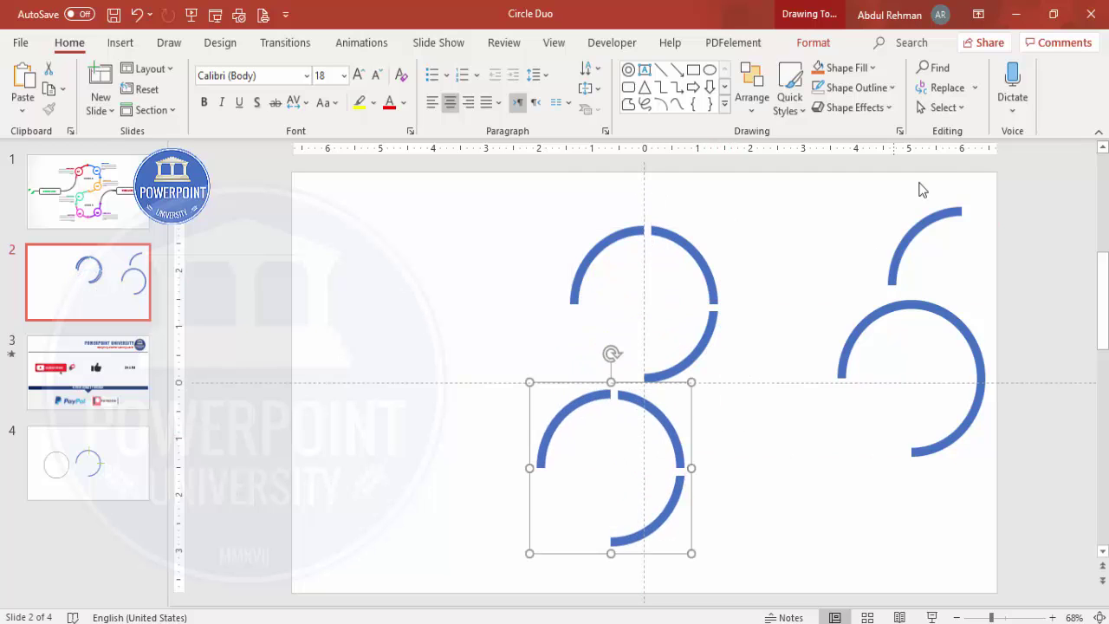
{"action": "left_click", "coordinate": [817, 43]}
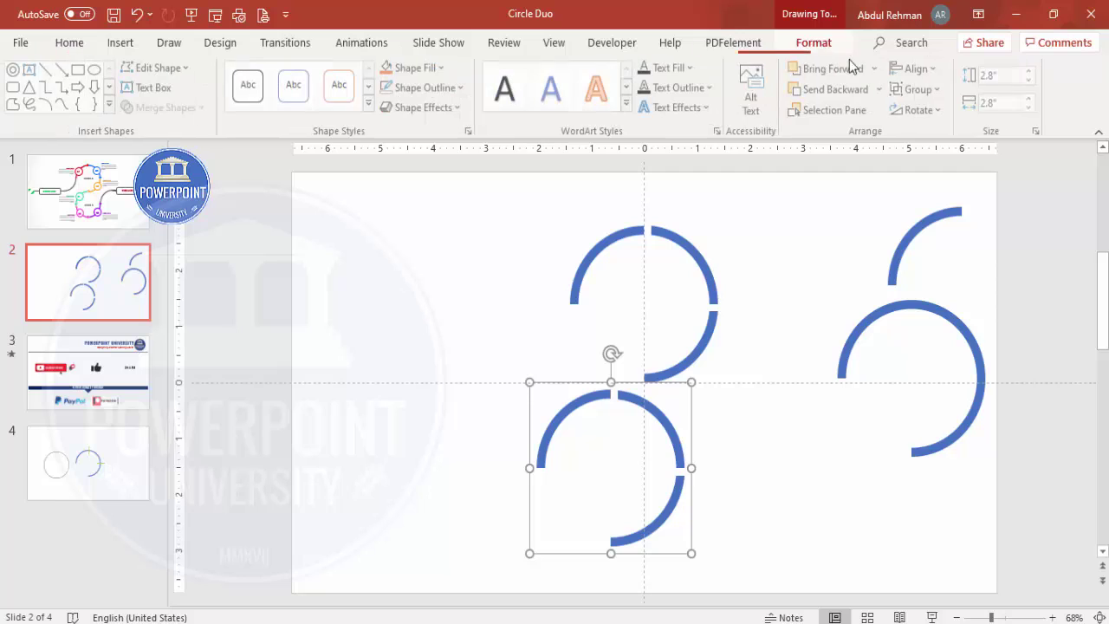
{"action": "left_click", "coordinate": [933, 111]}
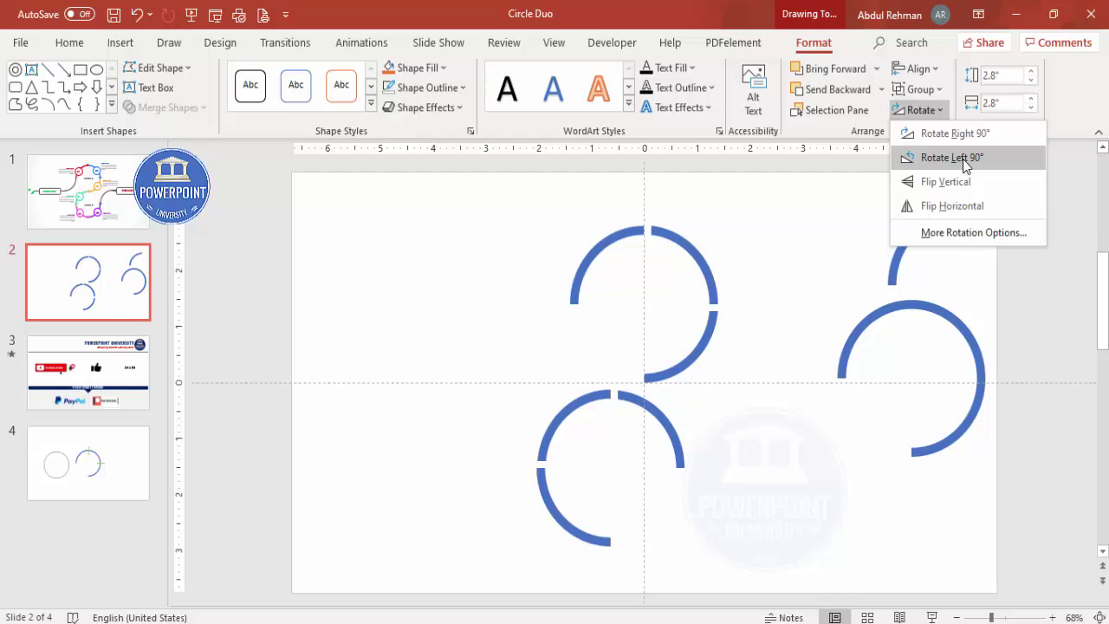
{"action": "left_click", "coordinate": [963, 159]}
{"action": "left_click_drag", "start_coordinate": [497, 463], "coordinate": [627, 578]}
{"action": "left_click_drag", "start_coordinate": [576, 409], "coordinate": [616, 391]}
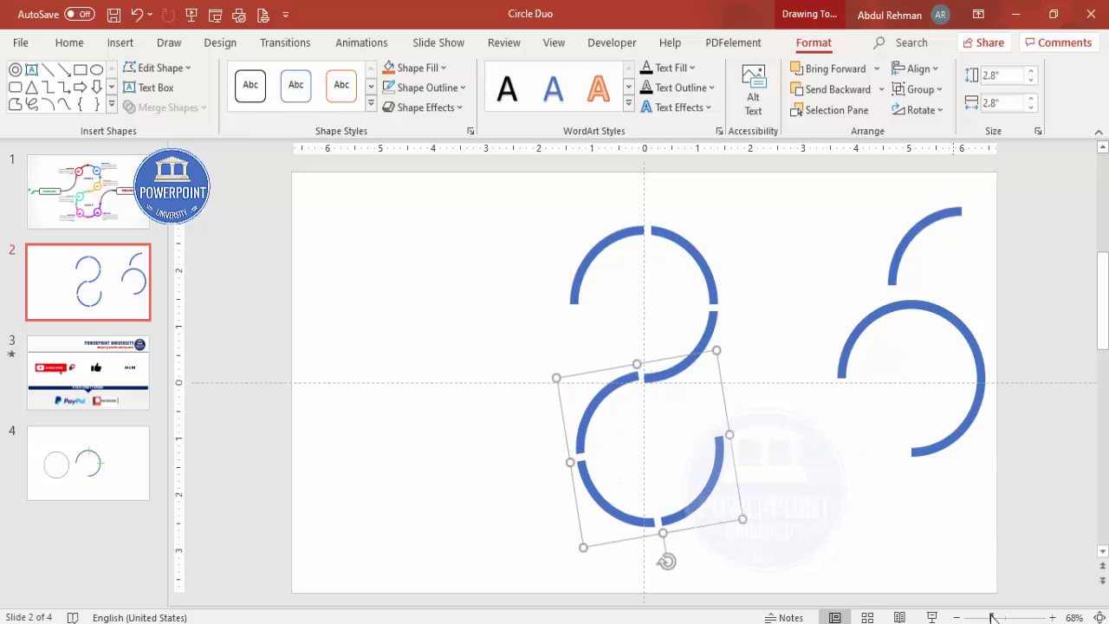